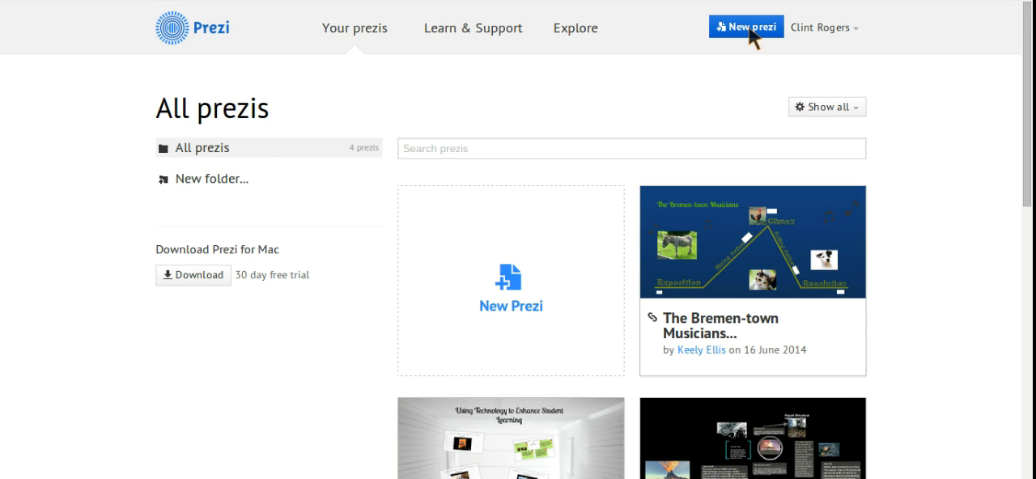
# Create a new blank prezi without using a template.
pyautogui.click(750, 29)
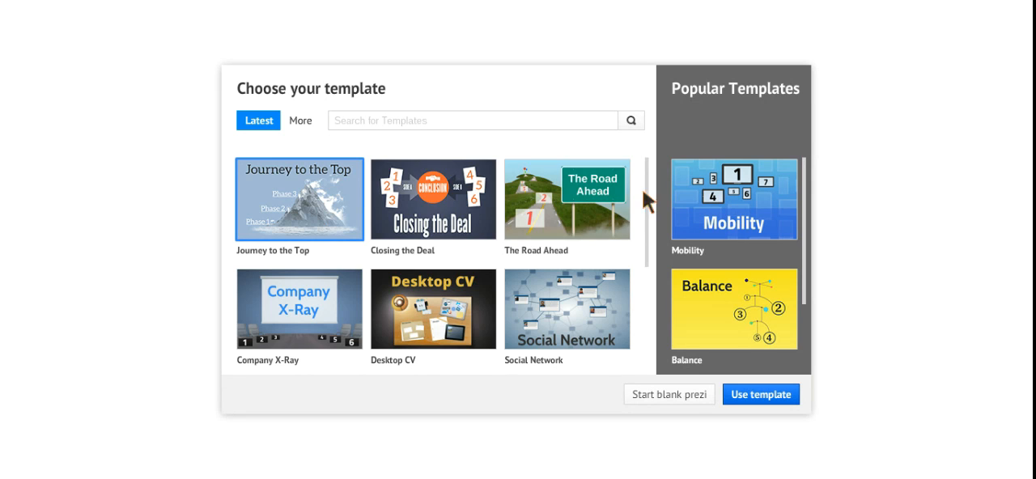
pyautogui.scroll(-3, 543, 211)
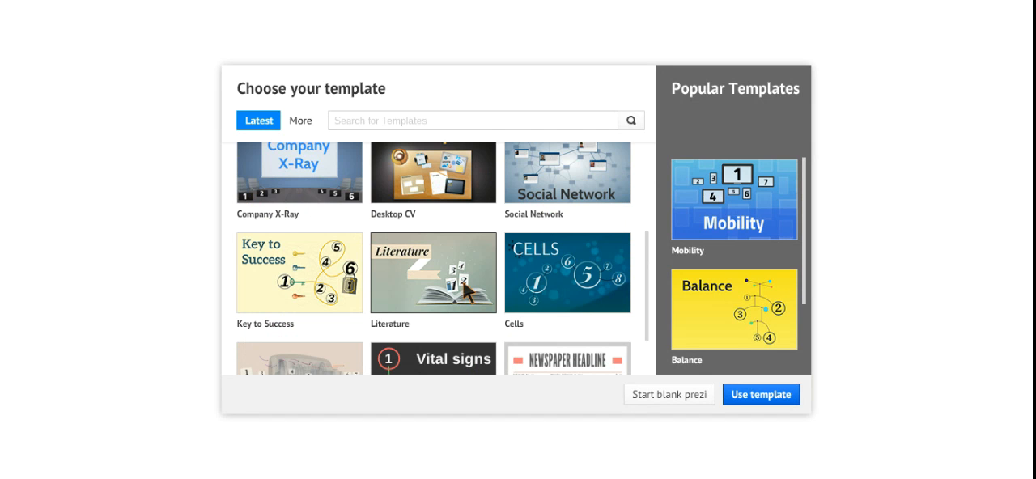
pyautogui.click(697, 391)
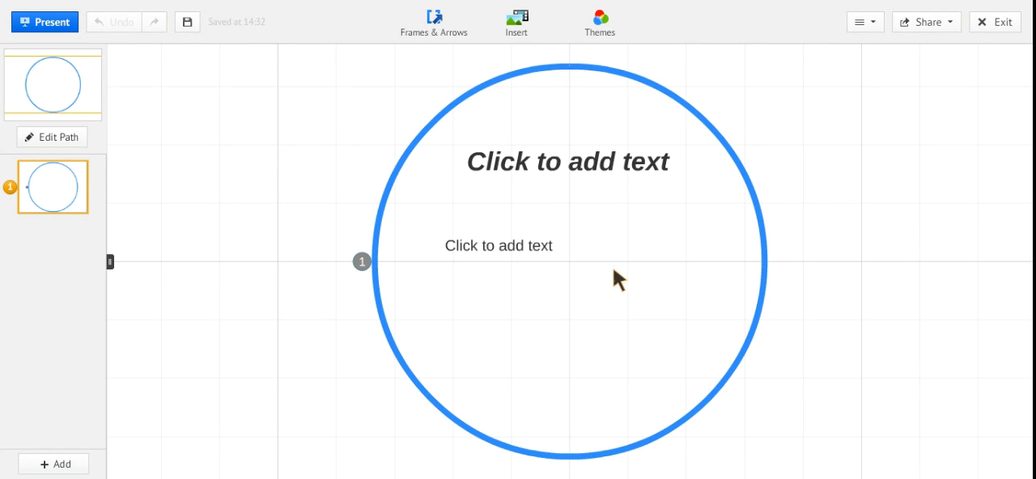
# Fill in the circle frame's heading with "Subtitle Goes Here" and its body placeholder with "Body text goes here".
pyautogui.click(587, 169)
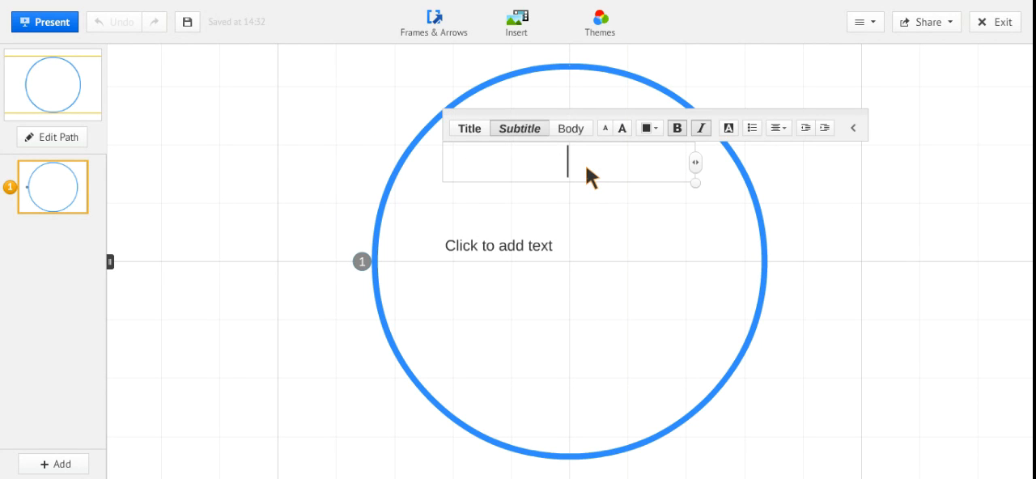
pyautogui.write('Subtitle')
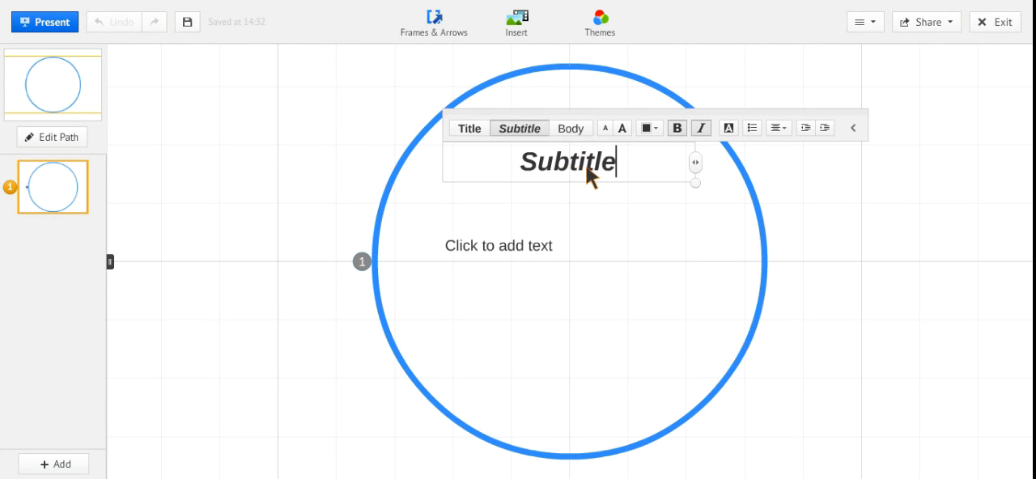
pyautogui.write(' Goes Here')
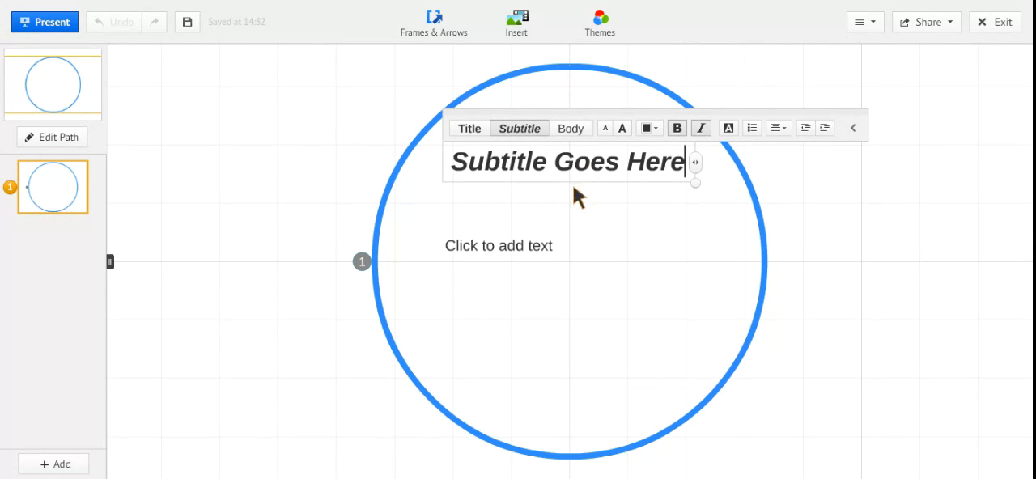
pyautogui.click(503, 245)
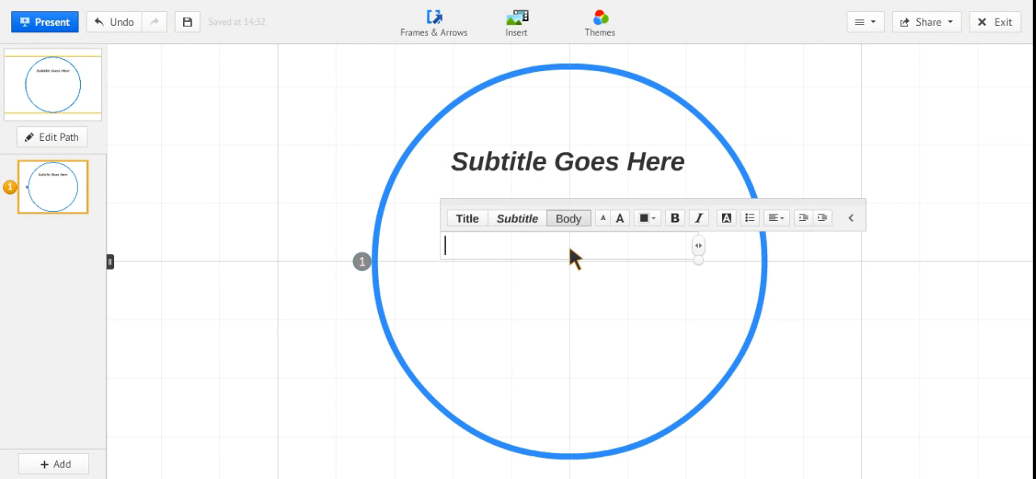
pyautogui.write('Body text goes here')
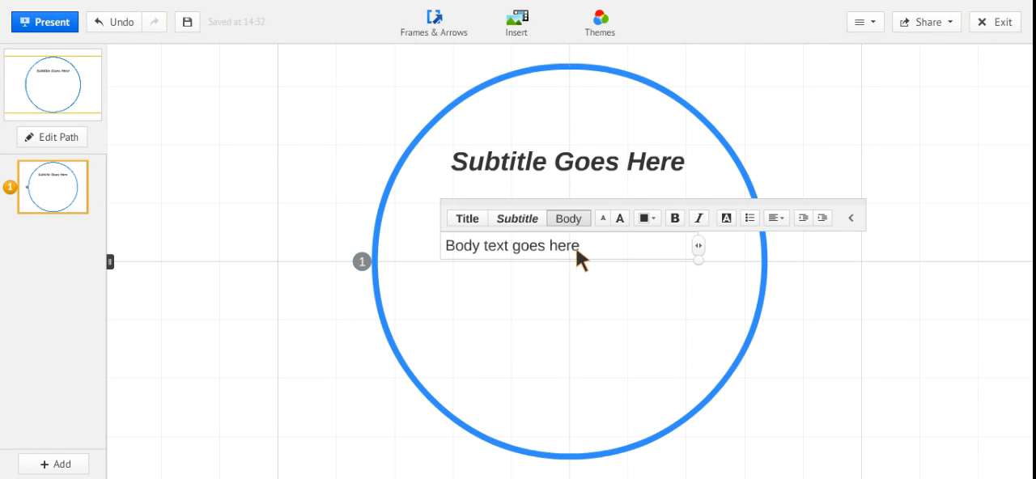
# Apply the Title style to the "Body text goes here" text and make it slightly larger.
pyautogui.click(532, 222)
pyautogui.click(469, 221)
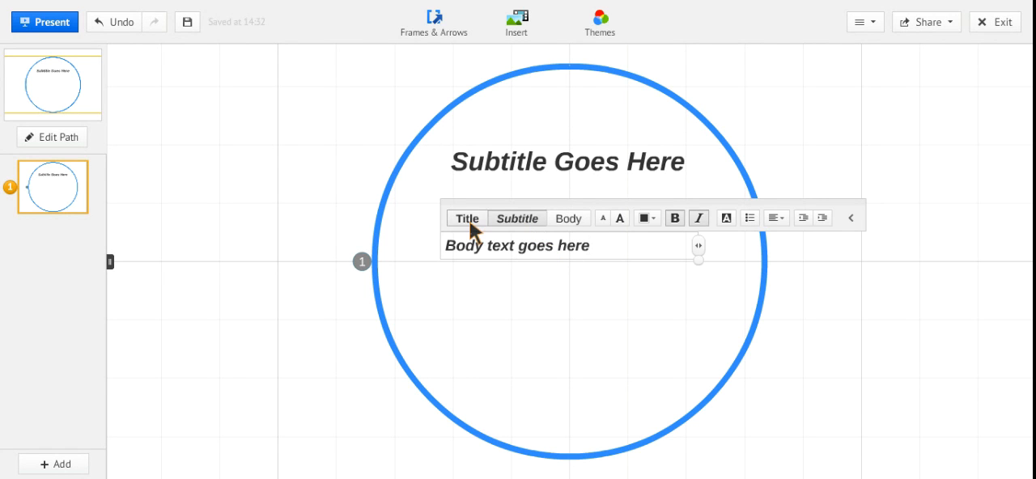
pyautogui.click(627, 220)
pyautogui.click(627, 220)
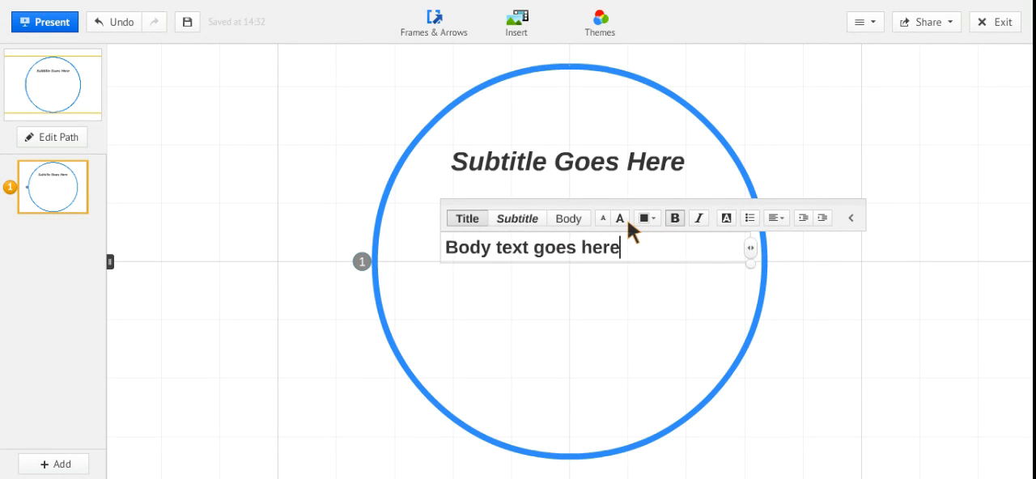
pyautogui.click(620, 219)
pyautogui.click(602, 218)
pyautogui.click(603, 218)
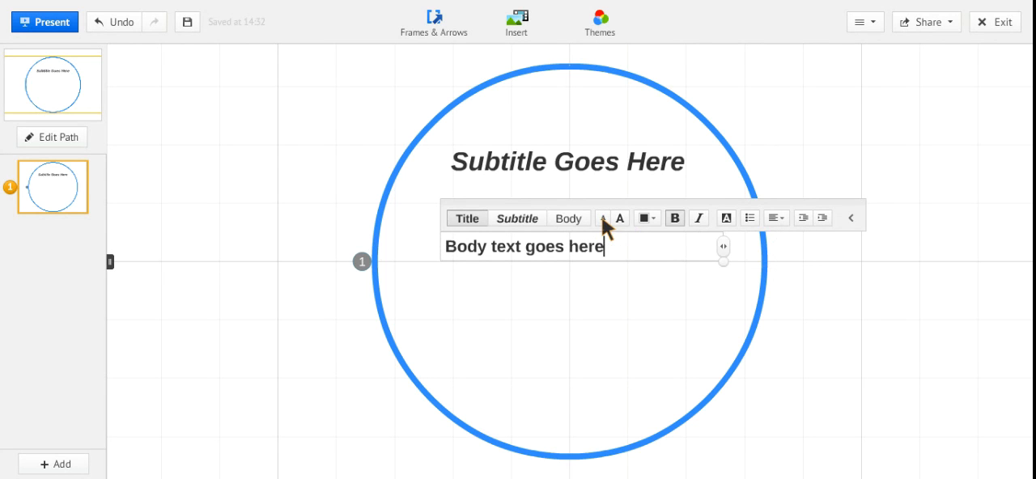
pyautogui.click(522, 217)
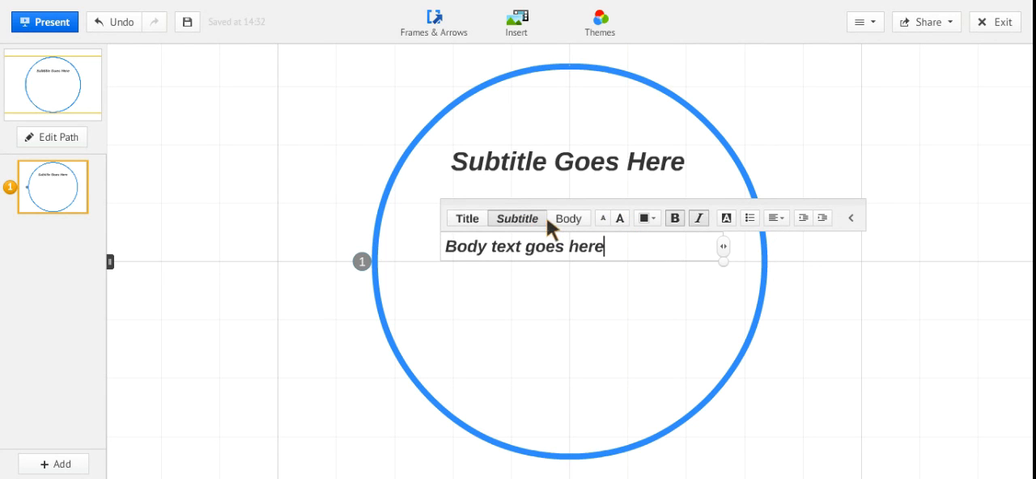
pyautogui.click(458, 219)
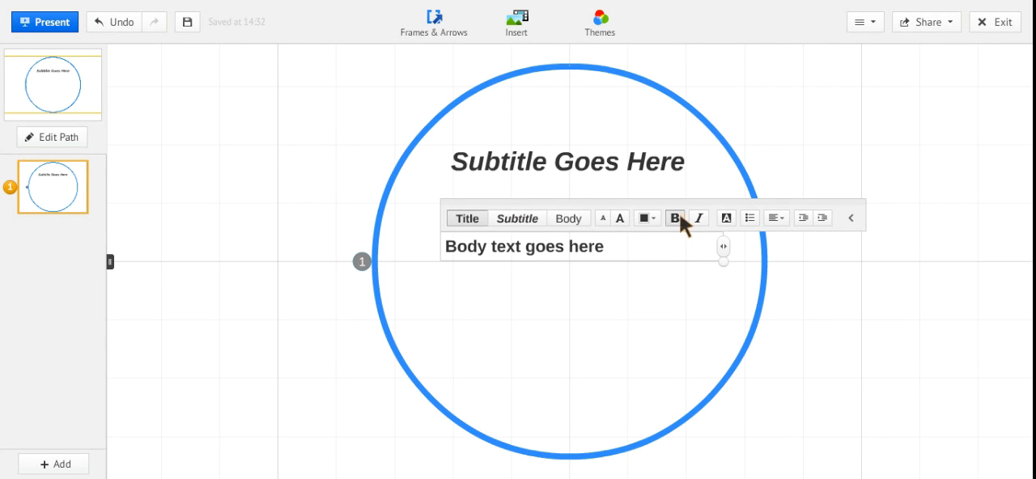
# Change the colour of the body text to red and finish editing it.
pyautogui.click(658, 218)
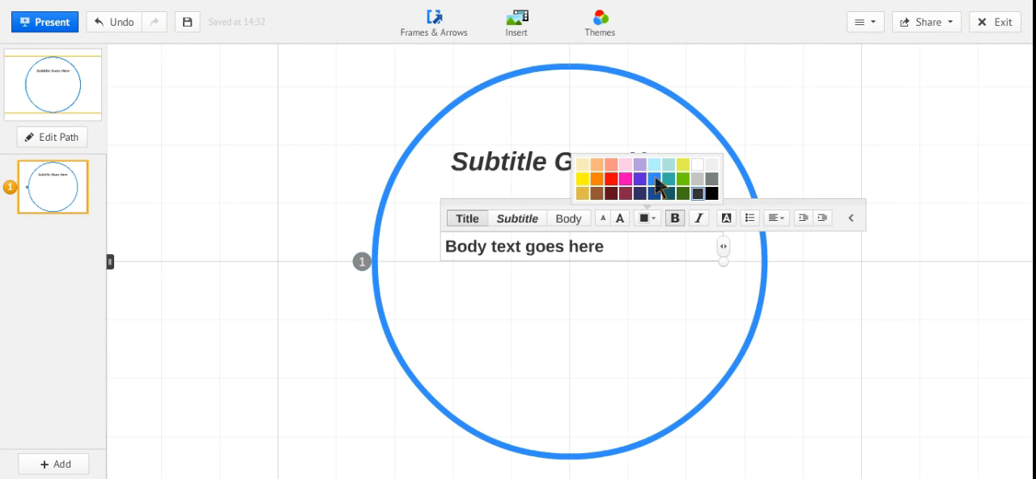
pyautogui.click(656, 179)
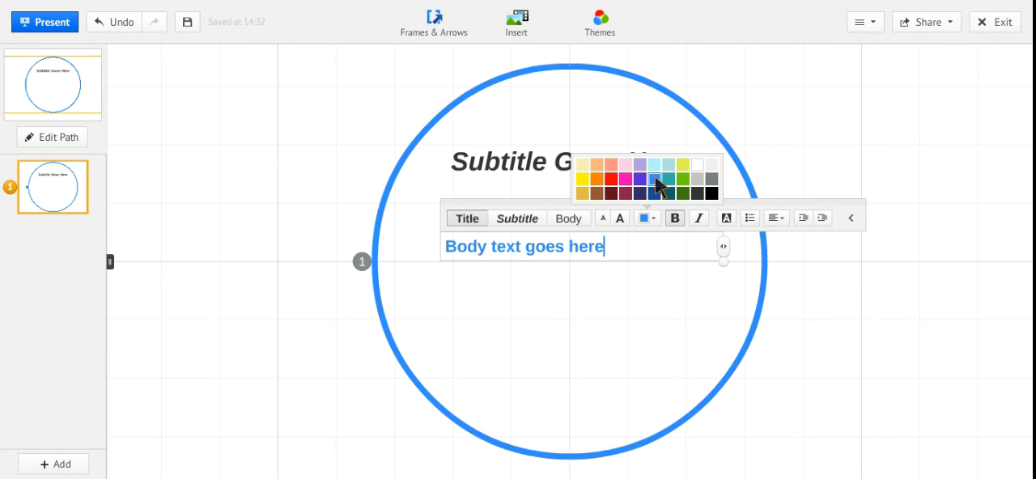
pyautogui.click(613, 180)
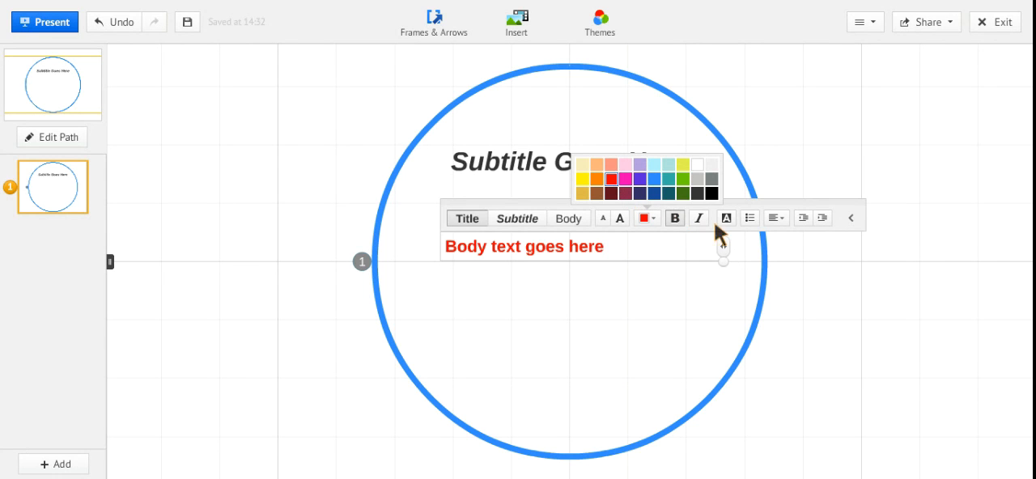
pyautogui.click(625, 289)
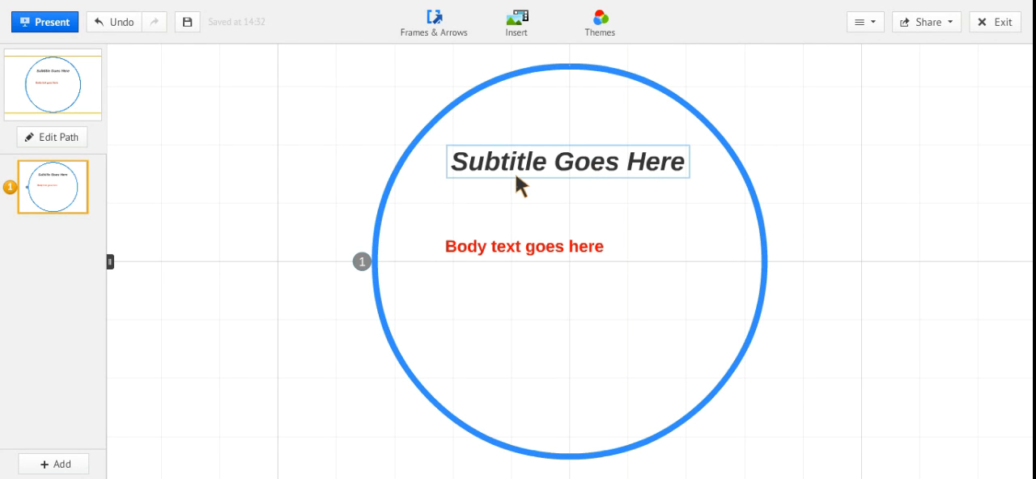
pyautogui.click(459, 91)
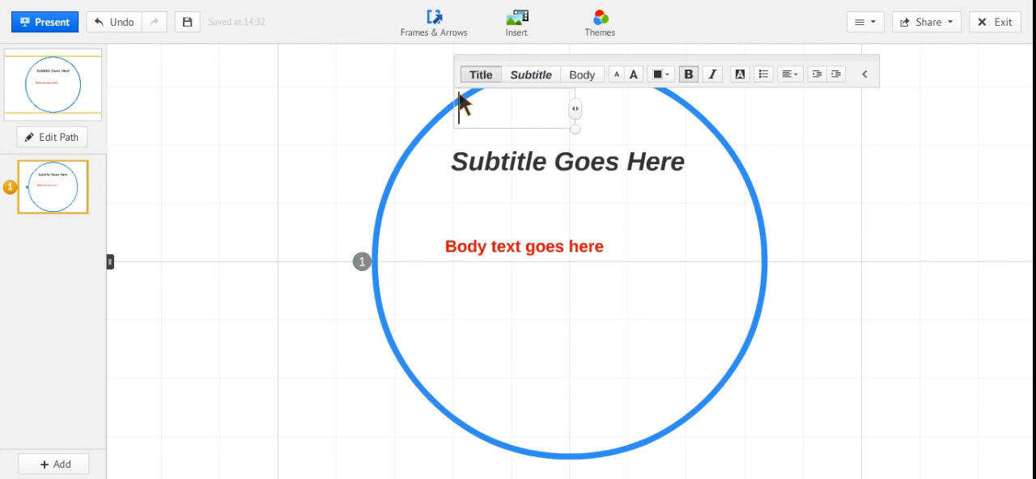
pyautogui.click(449, 104)
pyautogui.click(448, 103)
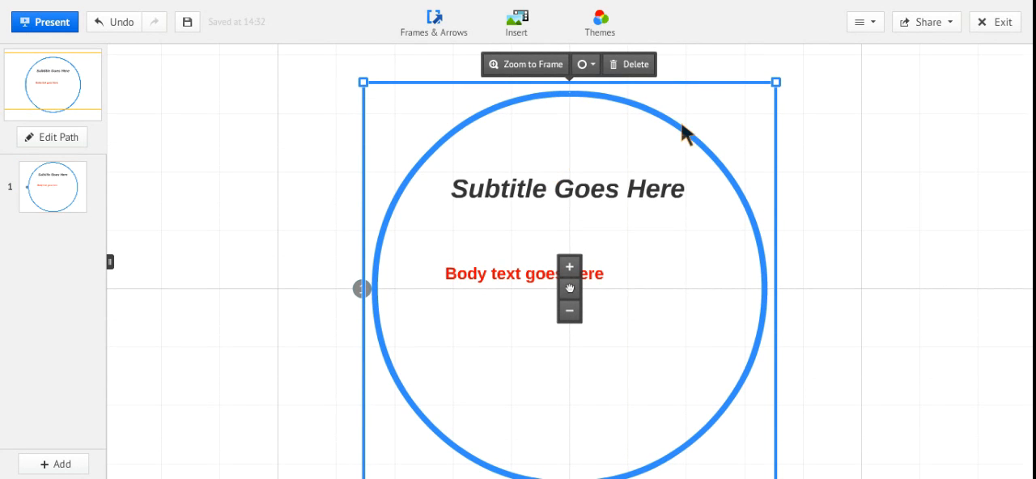
# Enlarge the "Subtitle Goes Here" text so it spans most of the circle frame's width.
pyautogui.click(656, 201)
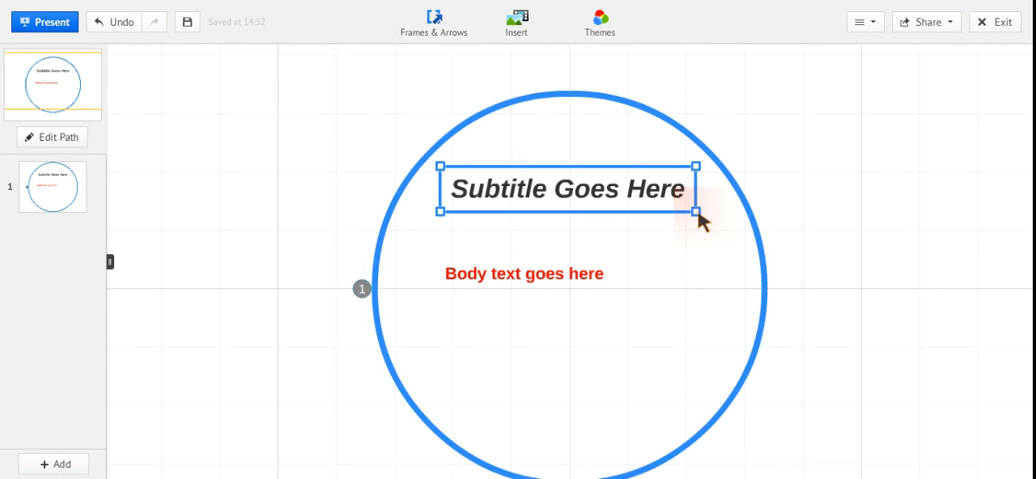
pyautogui.moveTo(699, 213); pyautogui.dragTo(731, 204)
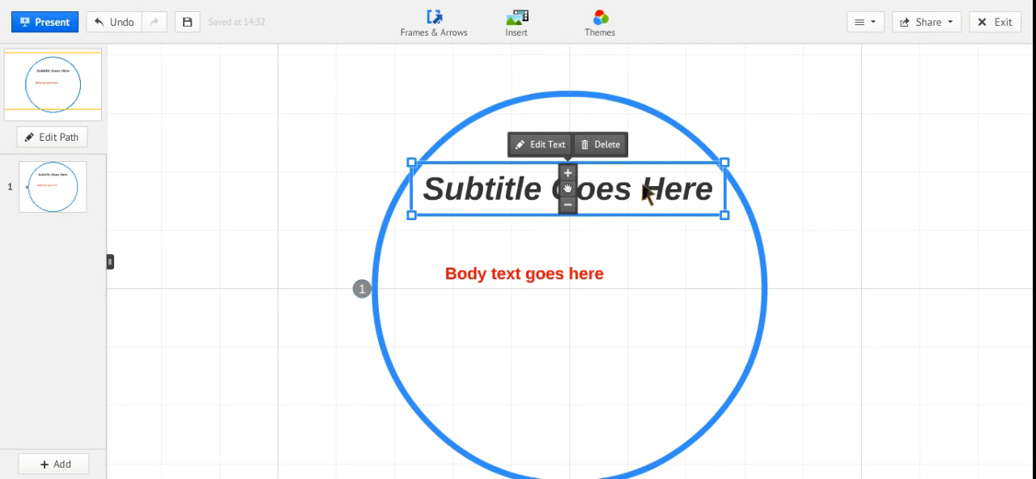
pyautogui.click(569, 174)
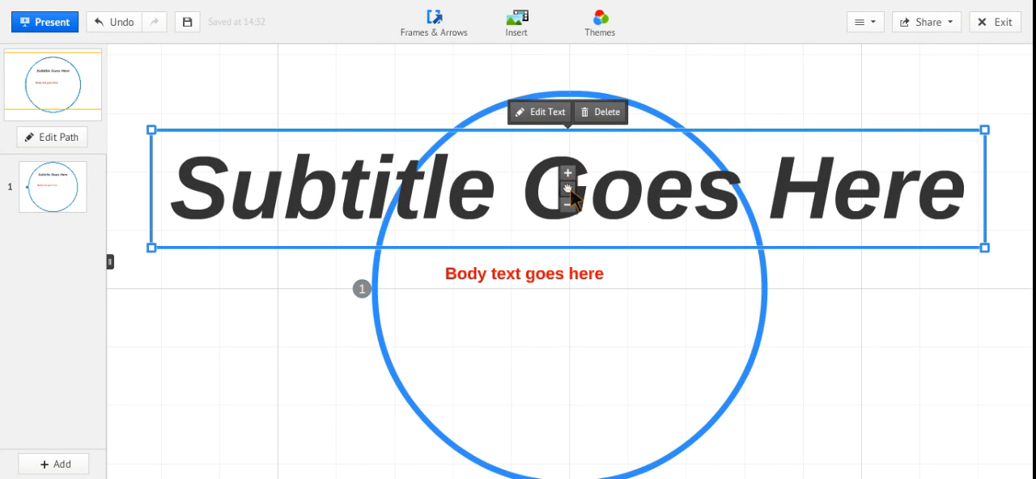
pyautogui.click(567, 209)
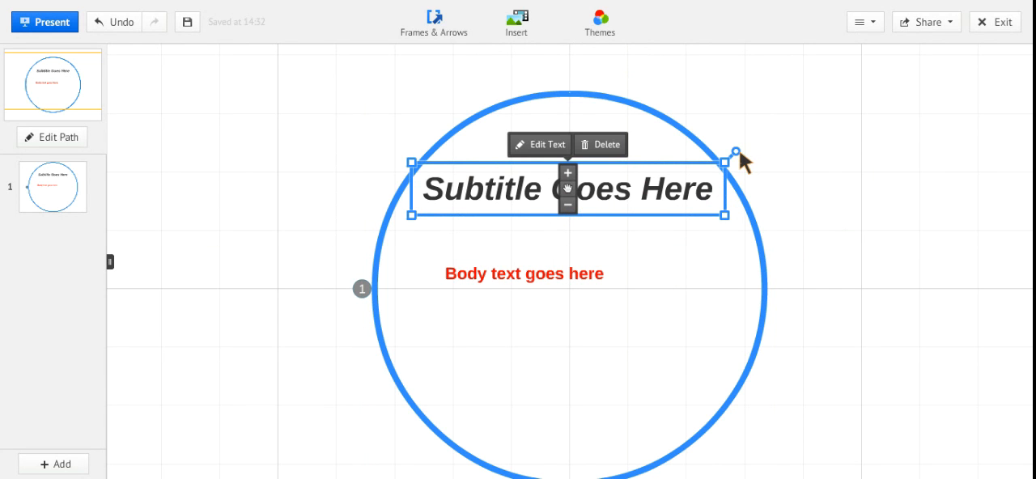
# Try rotating the "Subtitle Goes Here" text slightly.
pyautogui.moveTo(738, 152)
pyautogui.mouseDown()
pyautogui.moveTo(762, 208)
pyautogui.moveTo(730, 238)
pyautogui.moveTo(733, 276)
pyautogui.moveTo(751, 139)
pyautogui.moveTo(754, 150)
pyautogui.mouseUp()
pyautogui.click(727, 131)
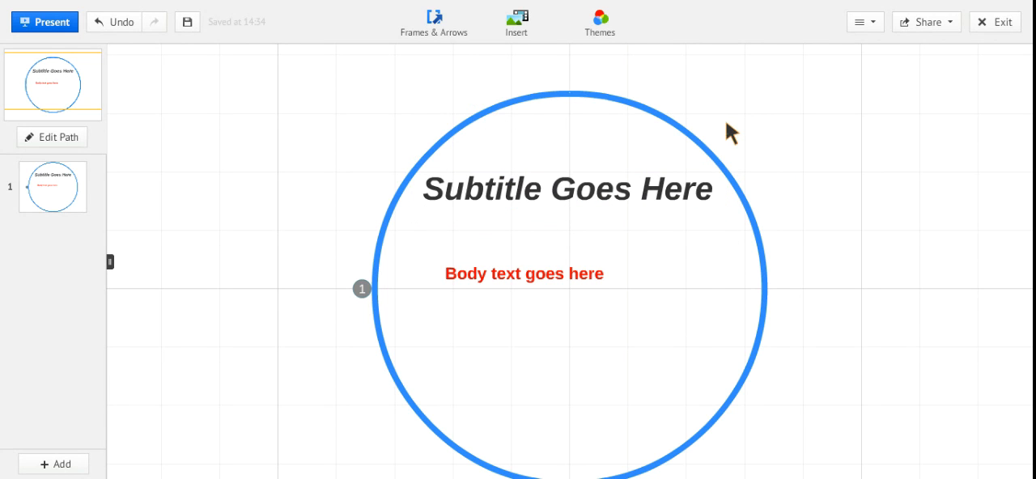
pyautogui.click(579, 194)
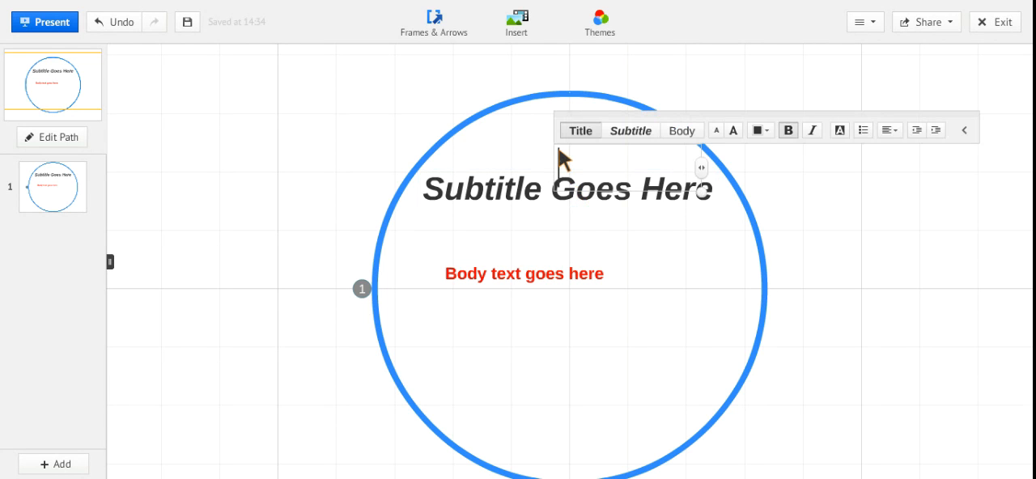
pyautogui.click(482, 147)
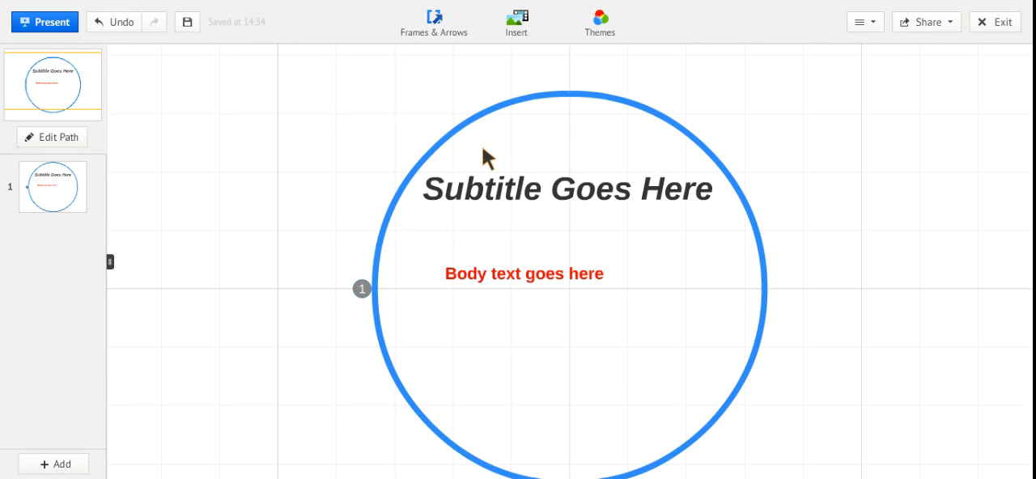
# Insert a new circle frame with an image and a caption placeholder inside the existing circle frame.
pyautogui.click(437, 38)
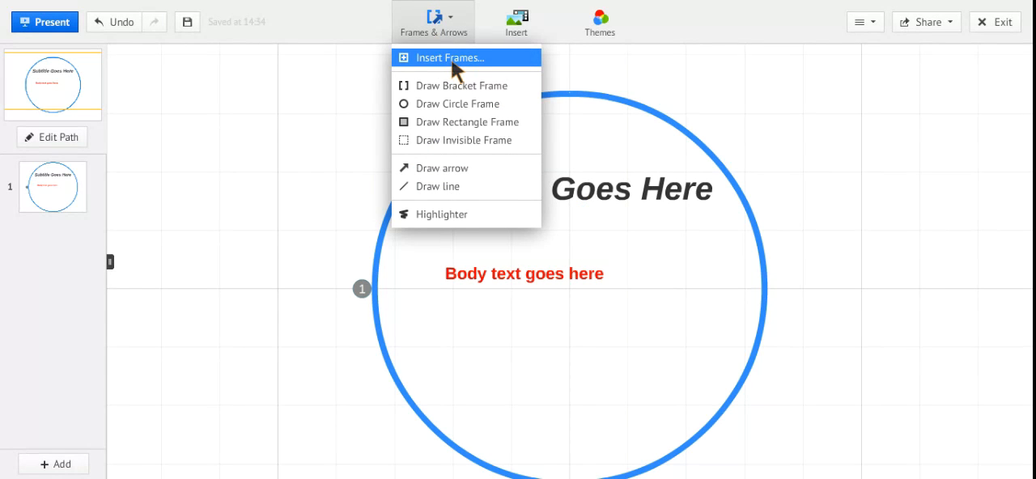
pyautogui.click(454, 56)
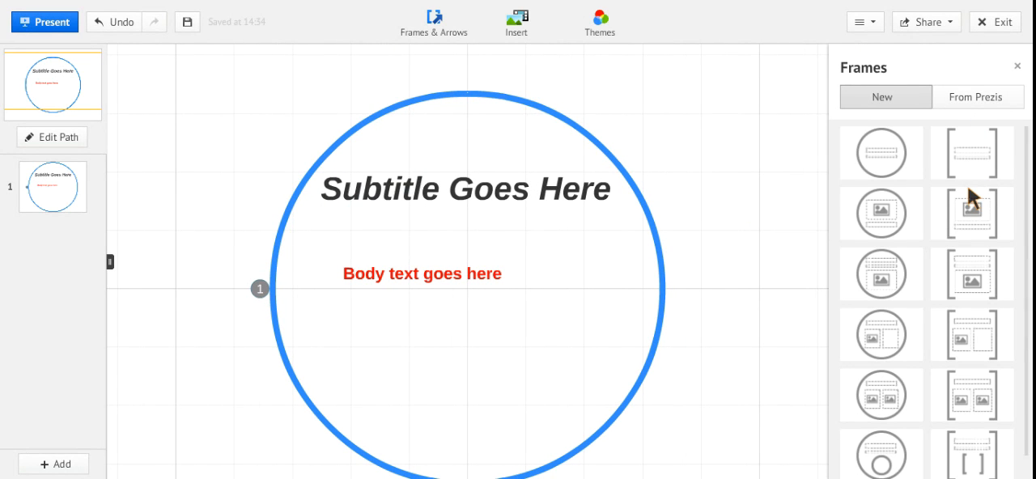
pyautogui.scroll(-1, 943, 214)
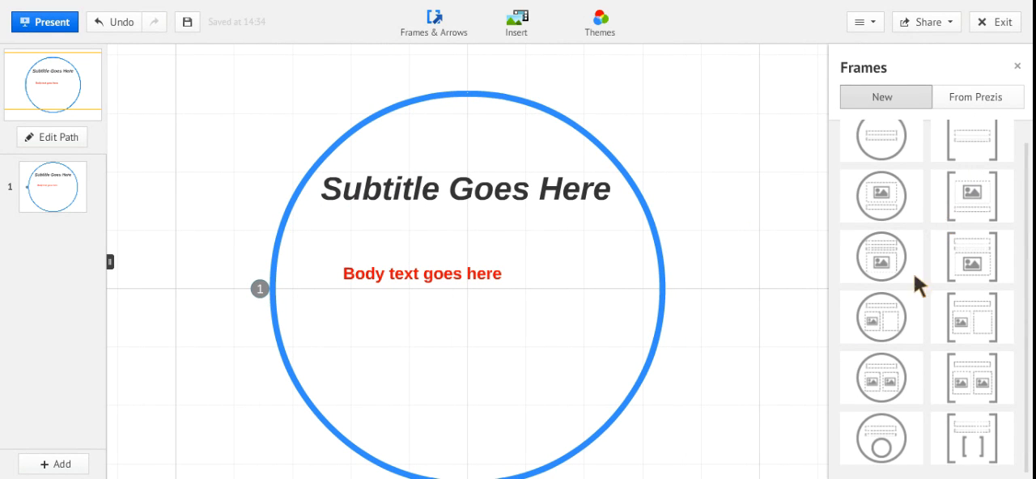
pyautogui.scroll(1, 969, 206)
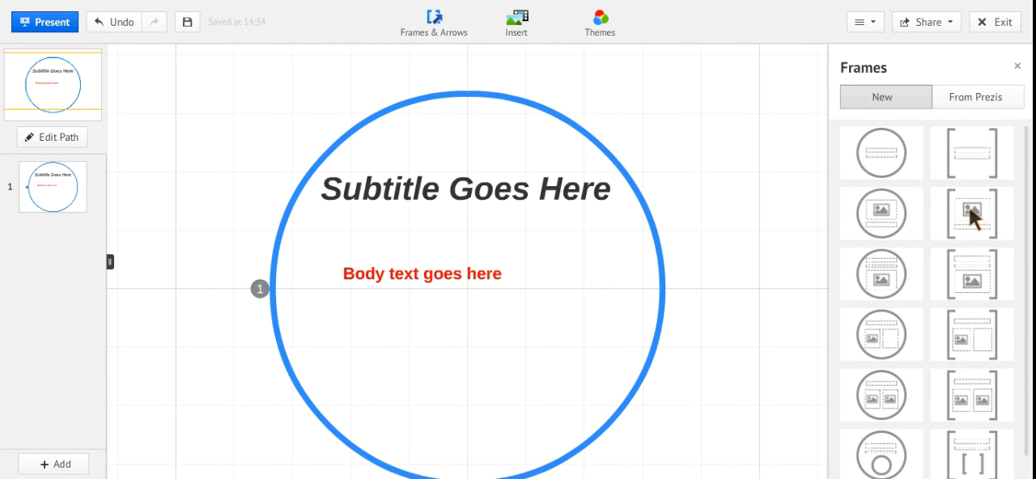
pyautogui.scroll(-1, 872, 217)
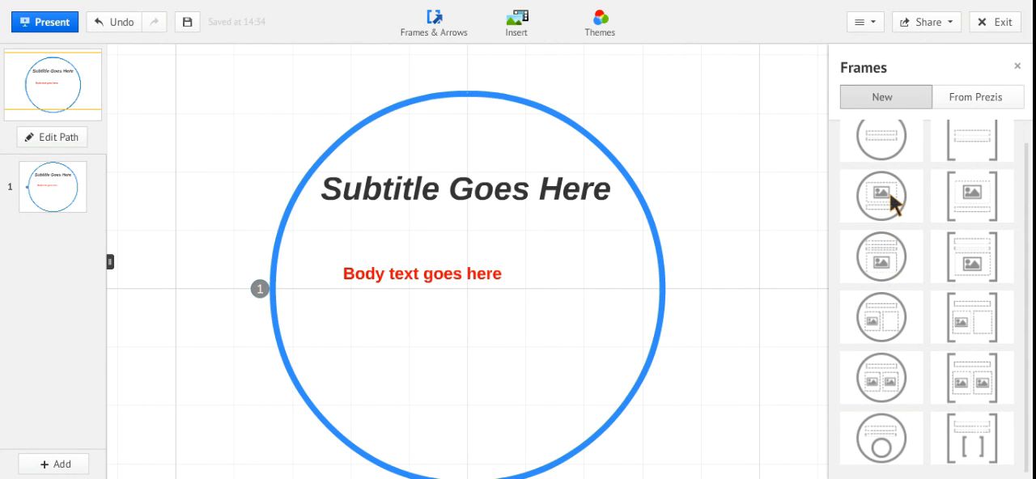
pyautogui.click(892, 202)
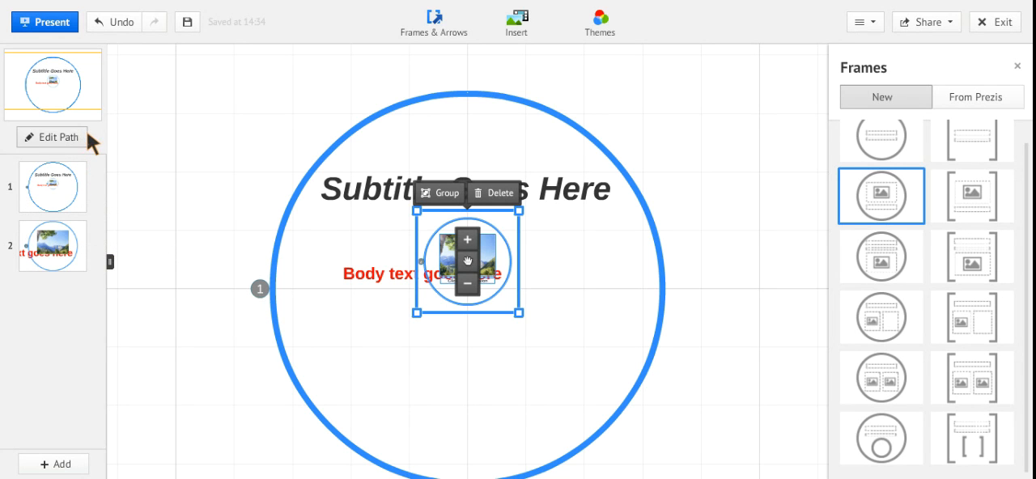
# Preview the presentation, advance to the second frame with the image, and return to editing.
pyautogui.click(61, 22)
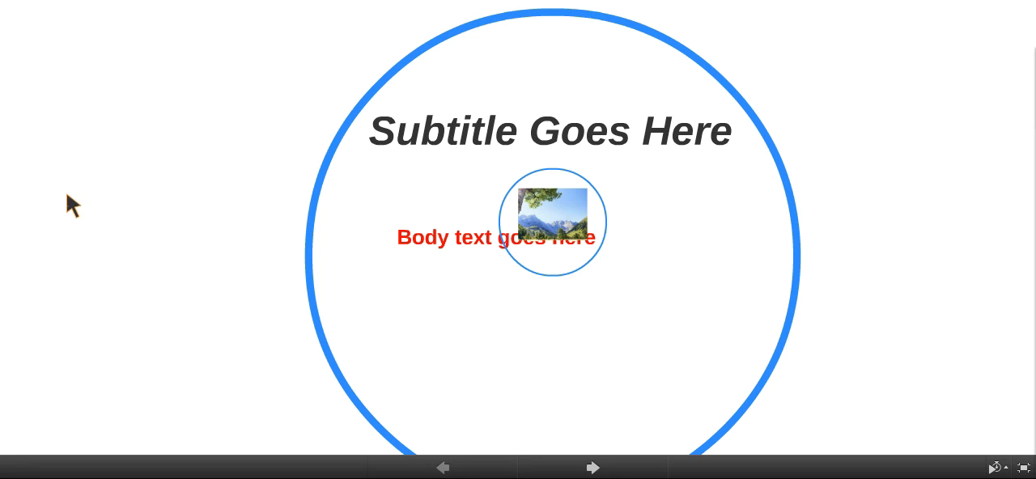
pyautogui.press('Right')
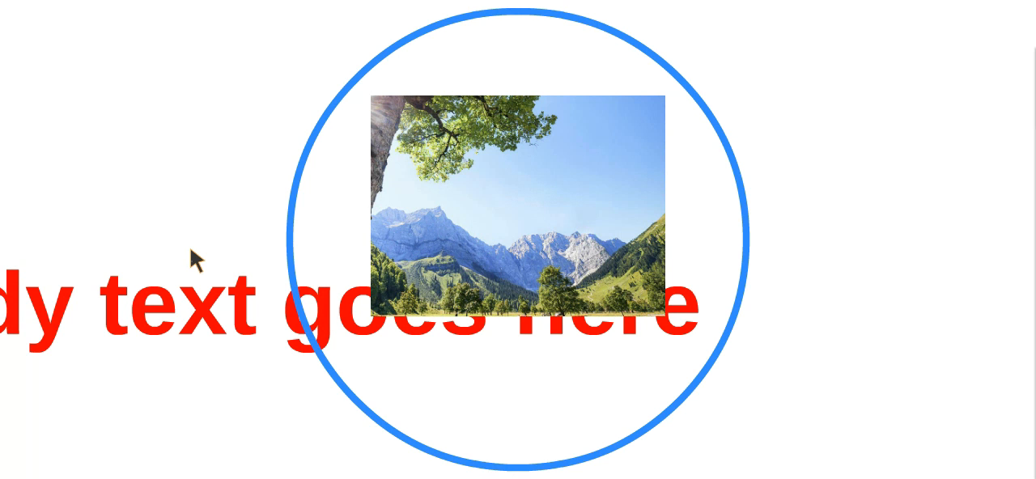
pyautogui.press('Escape')
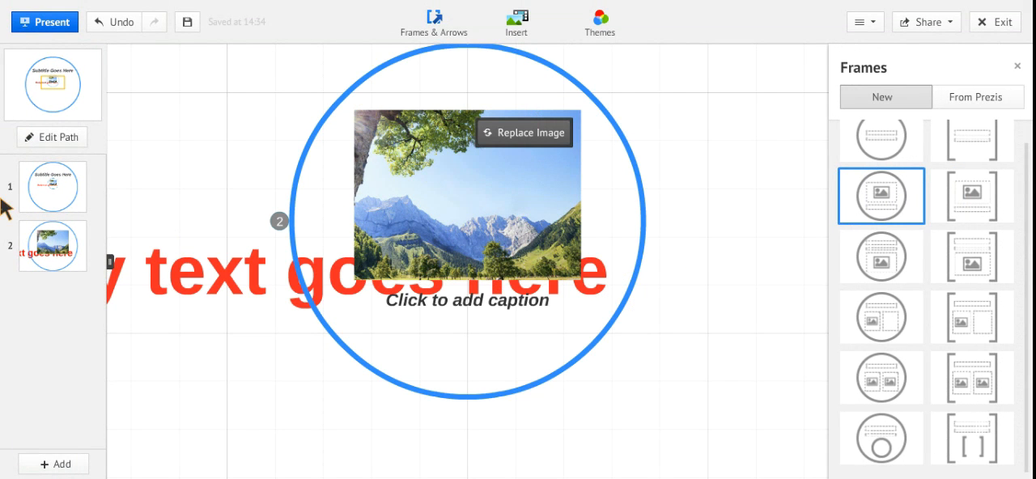
# Start editing the presentation path and reassign path step 2 from the small circle frame to the "Subtitle Goes Here" text.
pyautogui.click(42, 136)
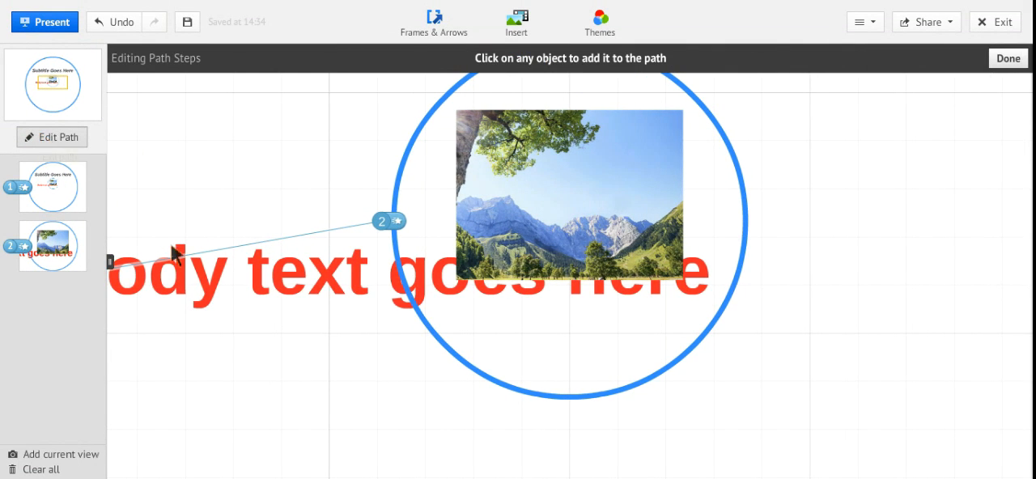
pyautogui.click(71, 198)
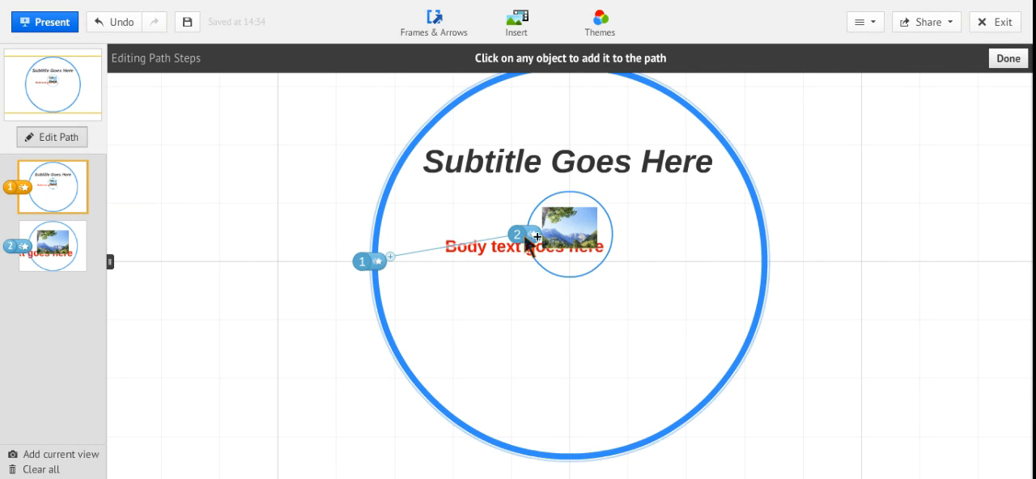
pyautogui.moveTo(518, 234); pyautogui.dragTo(524, 167)
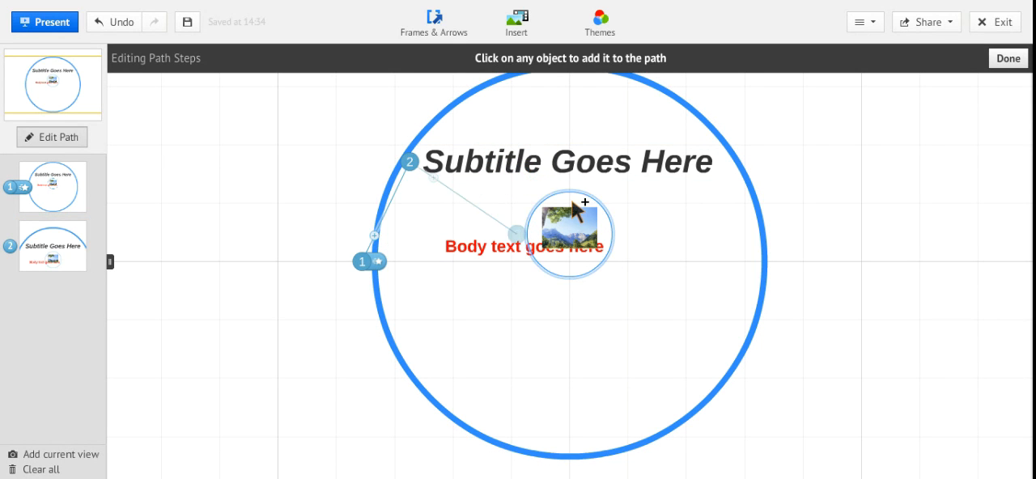
# Add the "Body text goes here" text as path step 3 and the mountain image as path step 4.
pyautogui.click(570, 231)
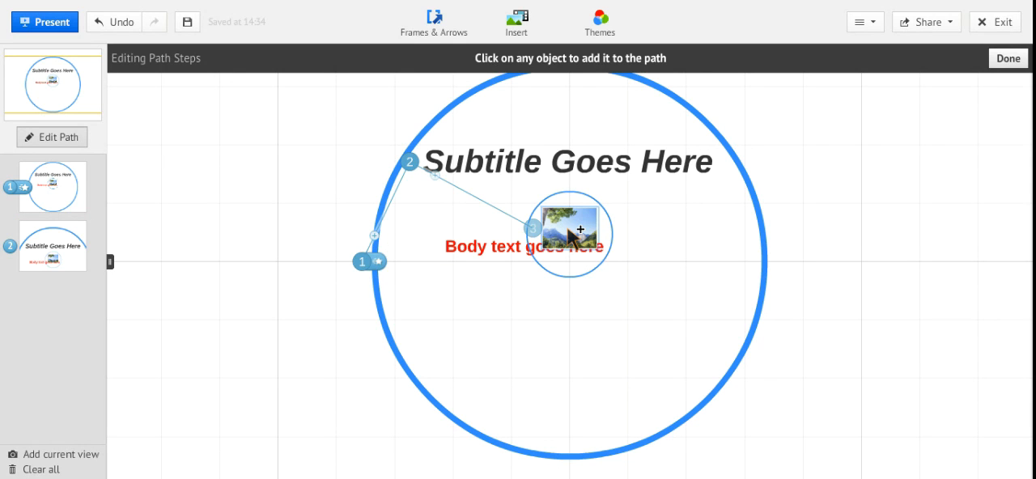
pyautogui.moveTo(568, 230); pyautogui.dragTo(497, 248)
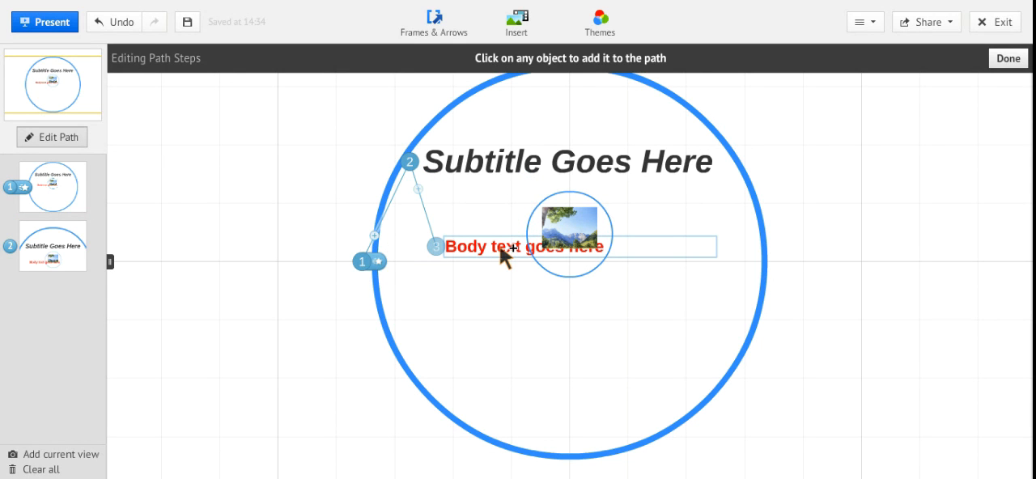
pyautogui.click(499, 245)
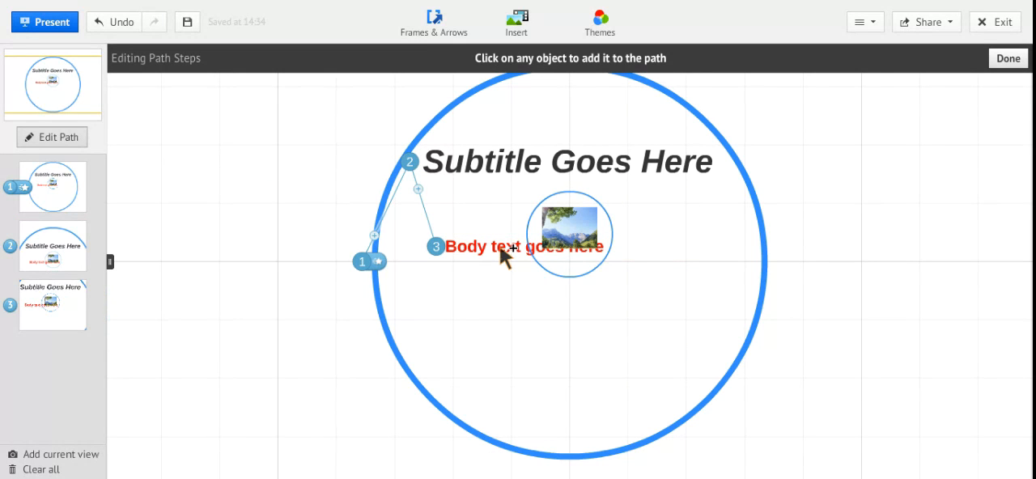
pyautogui.moveTo(42, 306)
pyautogui.click(583, 229)
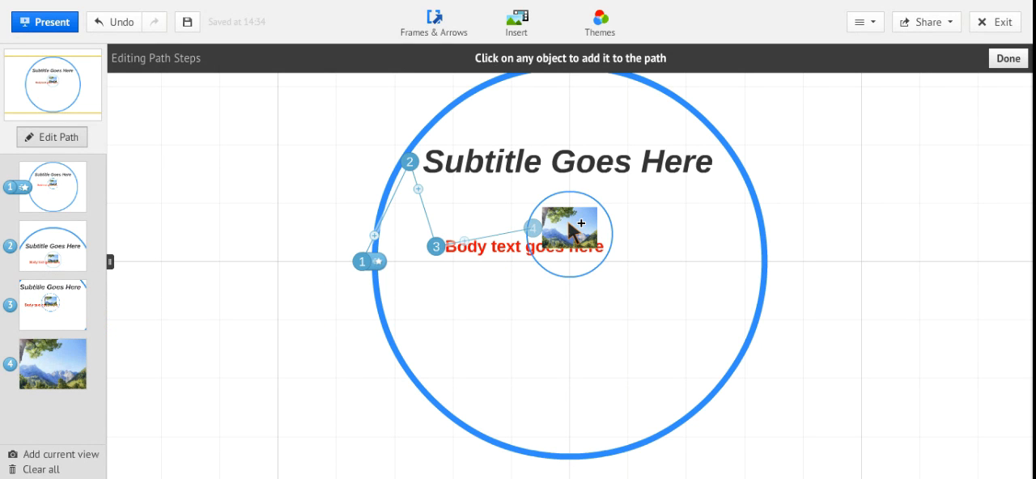
pyautogui.moveTo(40, 361)
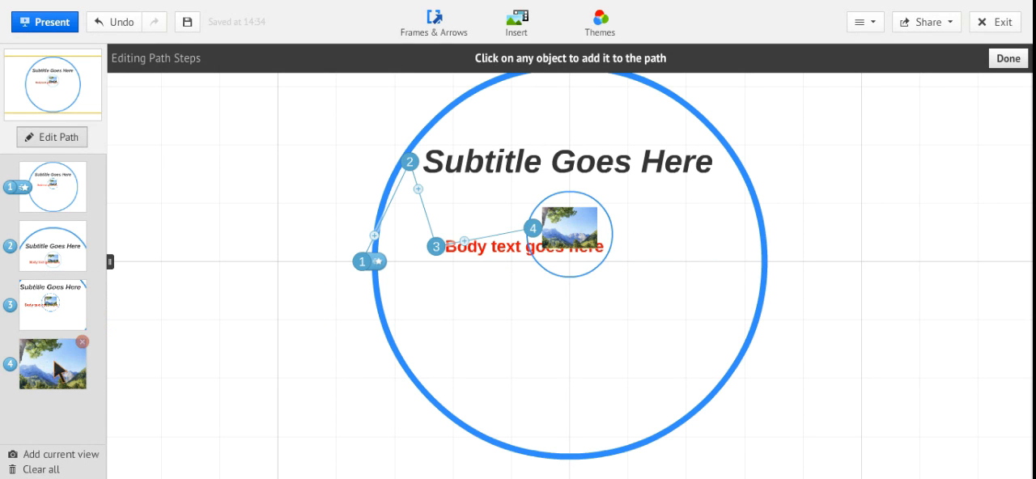
pyautogui.moveTo(58, 371)
pyautogui.mouseDown()
pyautogui.moveTo(49, 235)
pyautogui.moveTo(54, 378)
pyautogui.mouseUp()
# Preview the presentation through the subtitle, body text and image path steps, and return to editing.
pyautogui.click(52, 24)
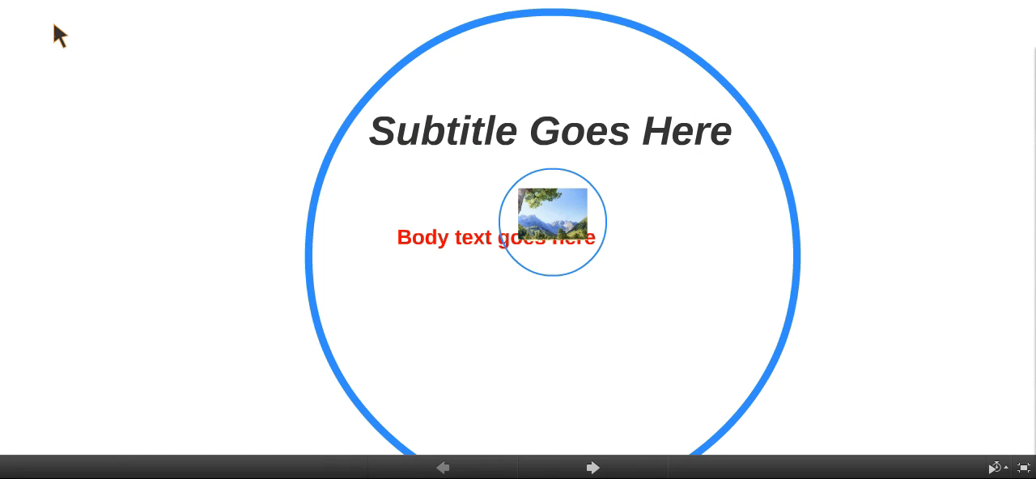
pyautogui.press('Right')
pyautogui.press('Right')
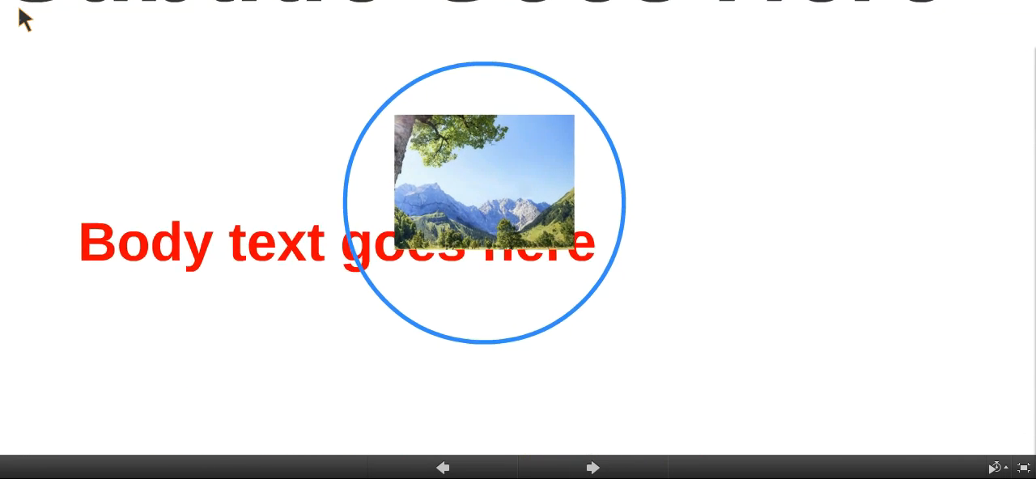
pyautogui.press('Right')
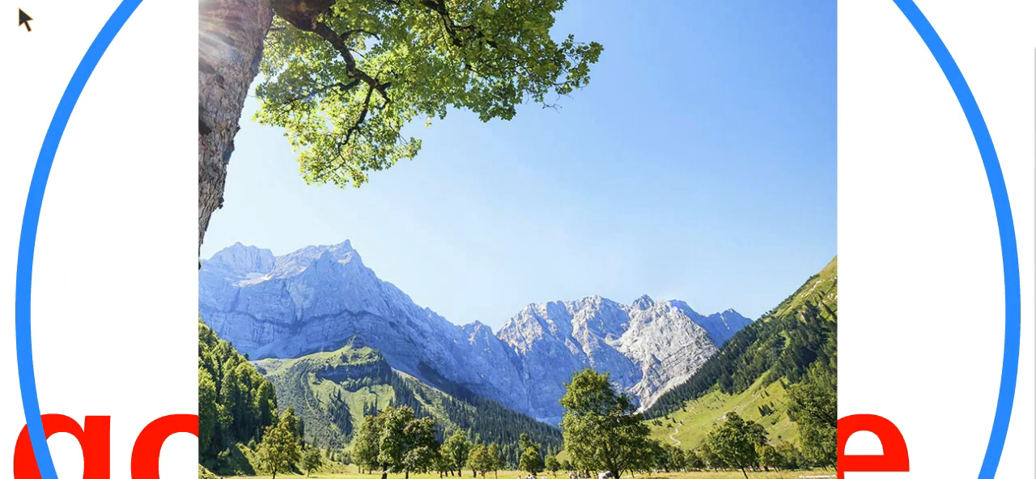
pyautogui.press('Escape')
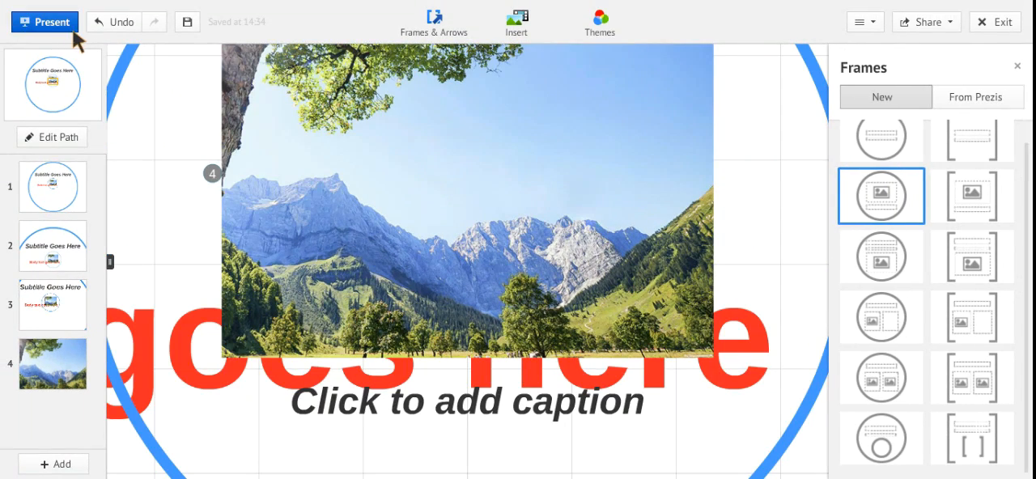
# Close the frame templates and move the mountain image out of its small circle frame onto the "Subtitle Goes Here" text.
pyautogui.click(1019, 68)
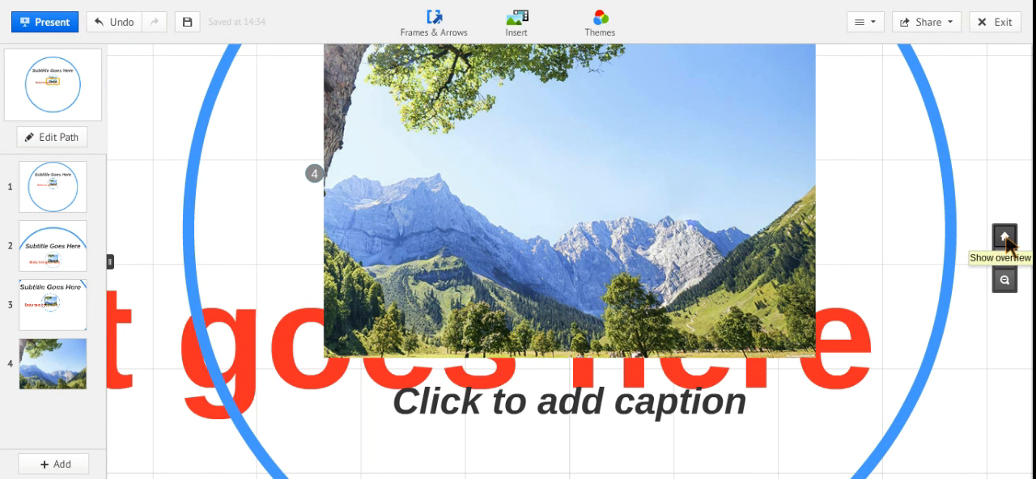
pyautogui.click(1005, 236)
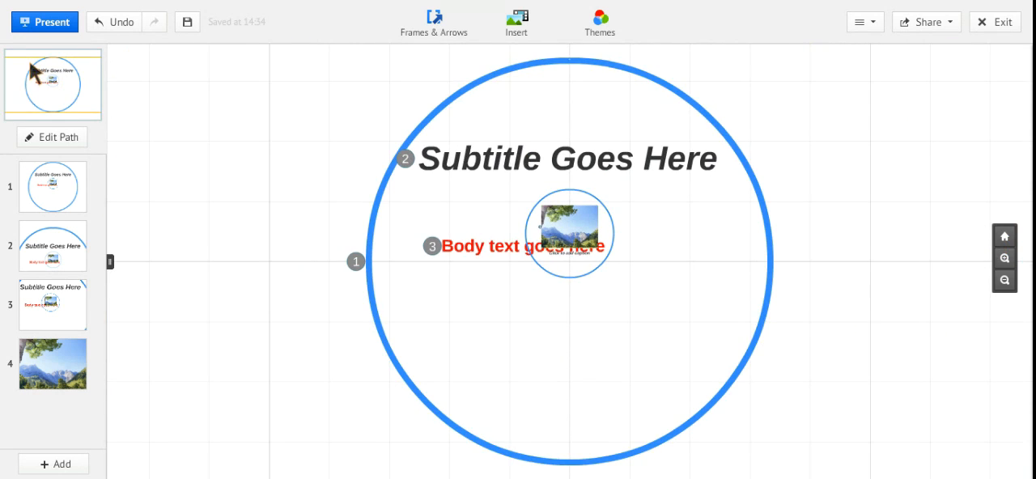
pyautogui.click(89, 62)
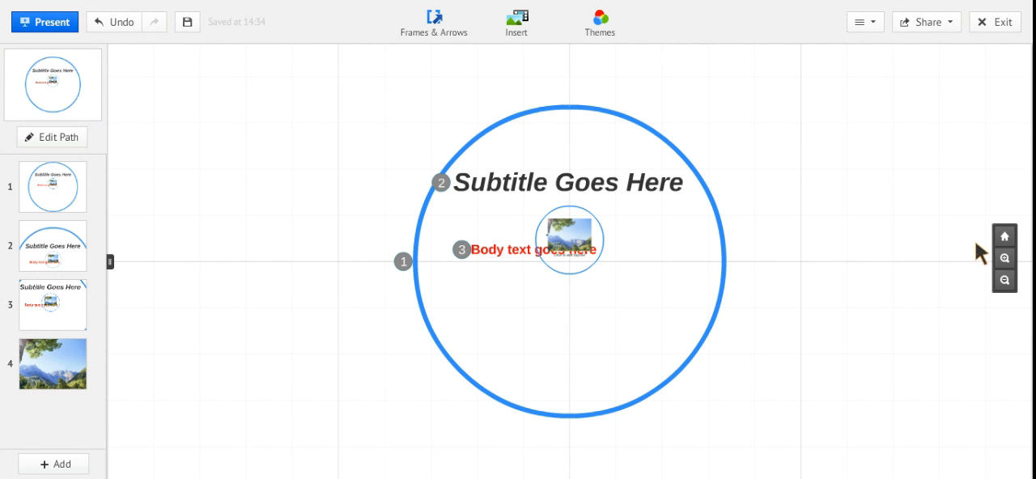
pyautogui.click(1005, 259)
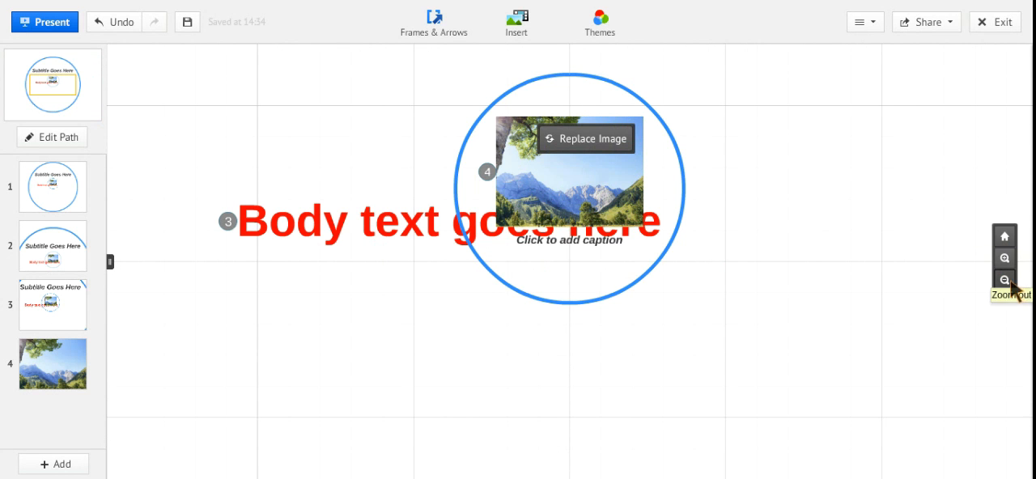
pyautogui.click(1006, 281)
pyautogui.click(1006, 260)
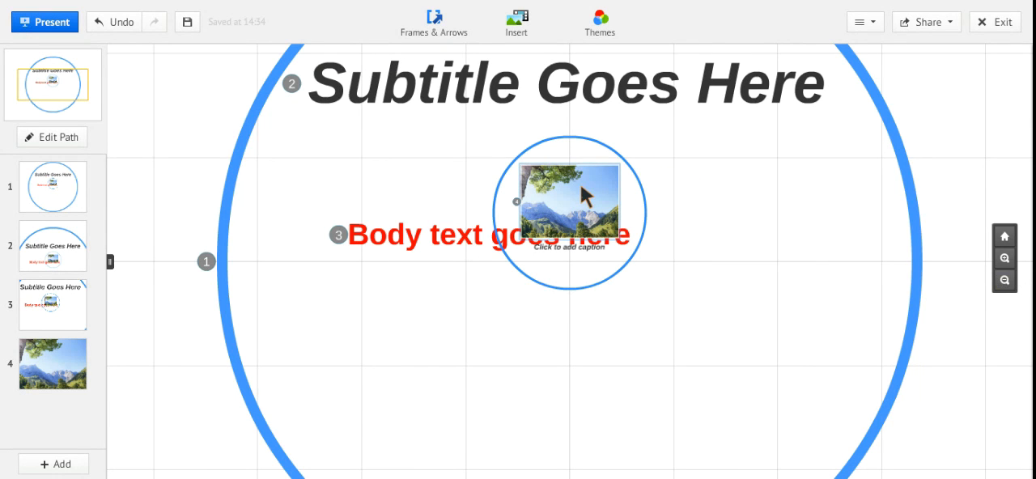
pyautogui.moveTo(581, 184); pyautogui.dragTo(610, 85)
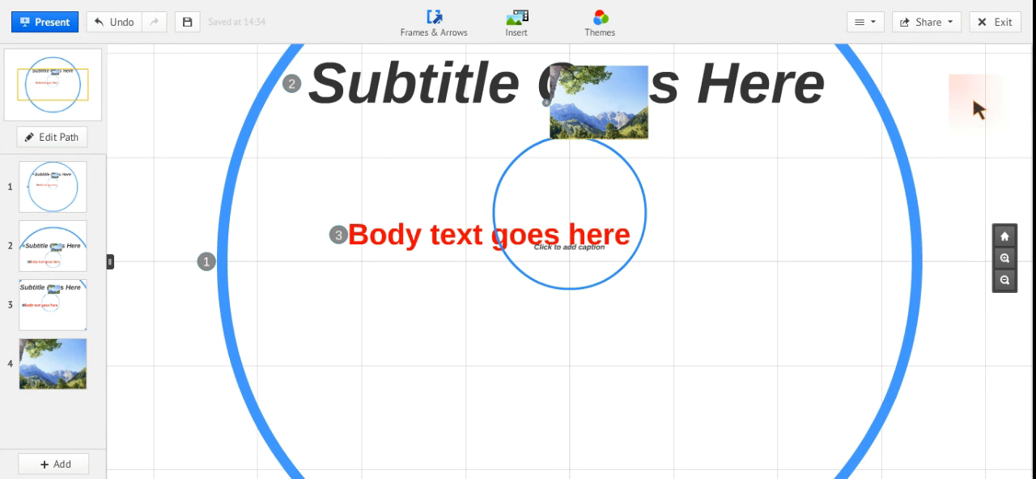
# Shrink the mountain image over the "Subtitle Goes Here" text in several steps.
pyautogui.click(921, 57)
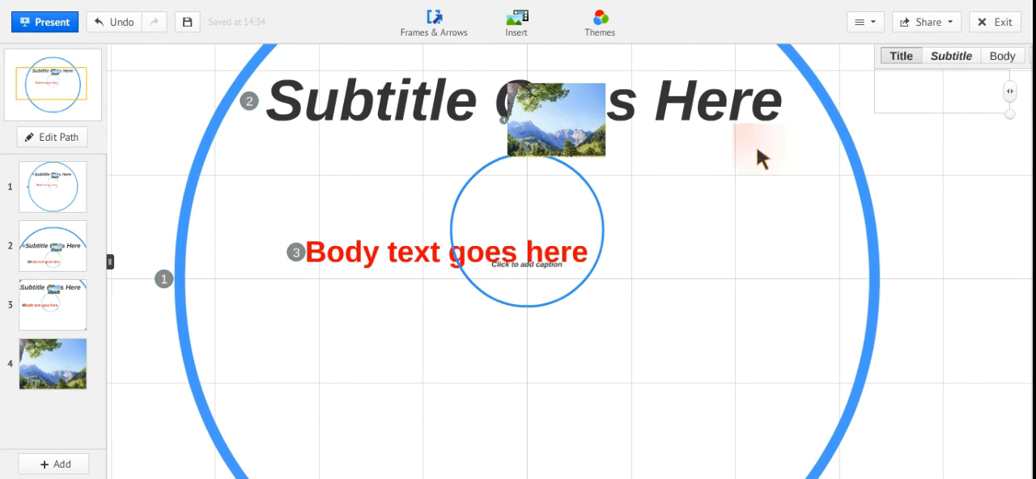
pyautogui.moveTo(757, 148); pyautogui.dragTo(800, 243)
pyautogui.click(615, 222)
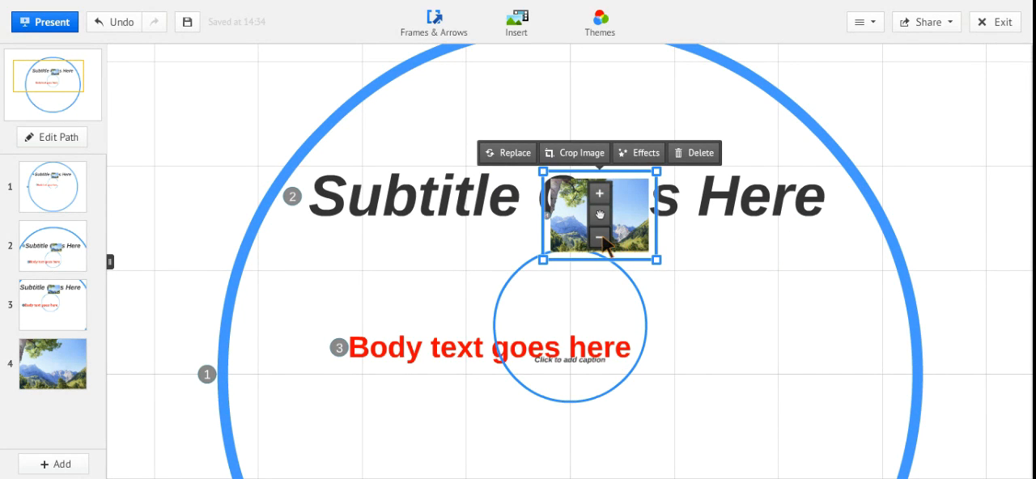
pyautogui.click(601, 238)
pyautogui.click(603, 235)
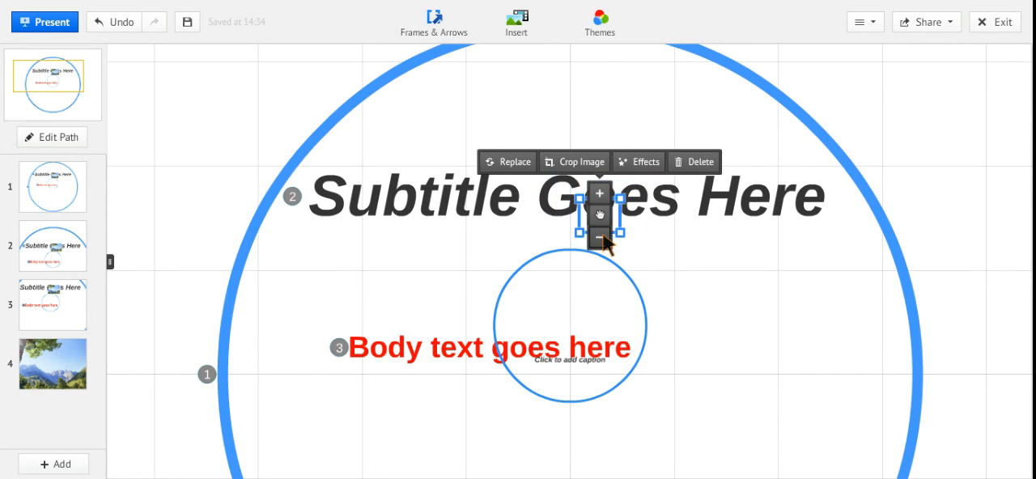
pyautogui.click(603, 235)
pyautogui.moveTo(692, 232); pyautogui.dragTo(737, 262)
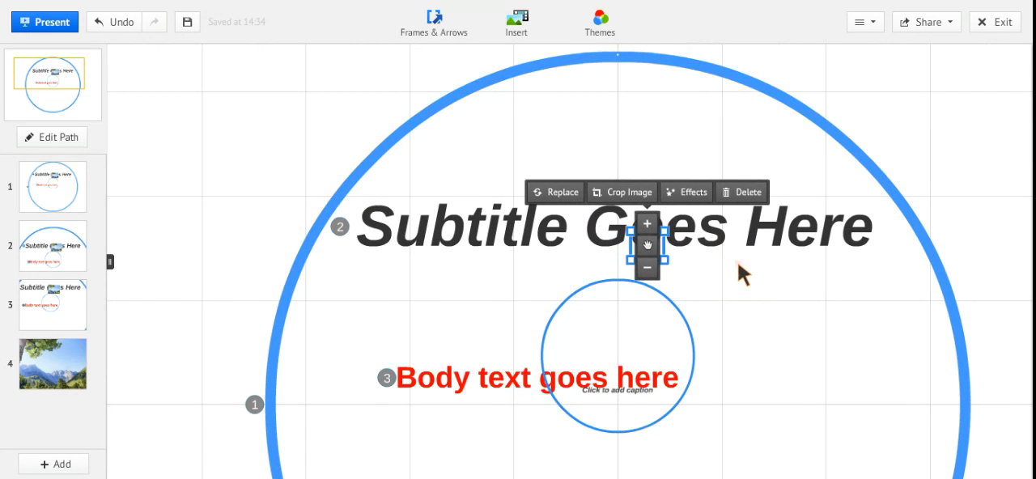
# Reduce the mountain image further and position it inside the letter "o" of "Goes" in the subtitle.
pyautogui.moveTo(965, 241)
pyautogui.click(1004, 260)
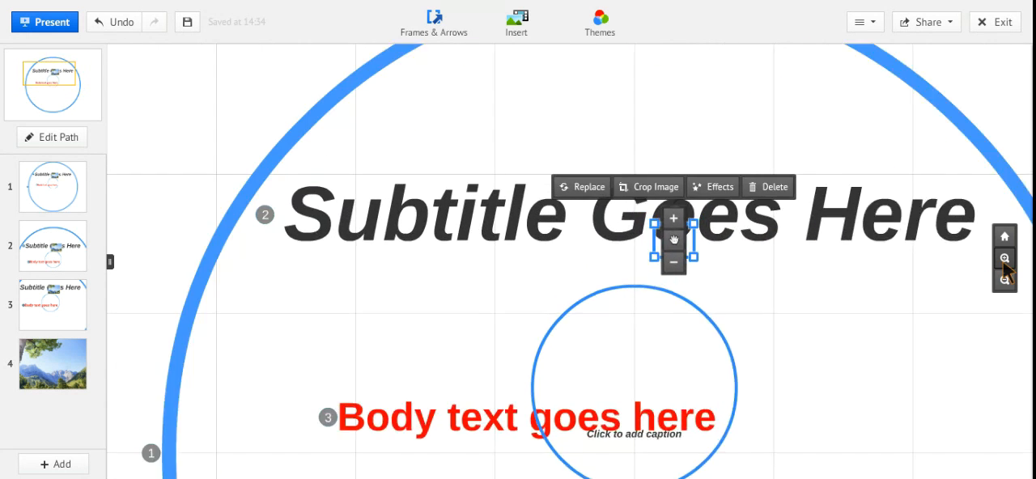
pyautogui.moveTo(898, 276); pyautogui.dragTo(693, 294)
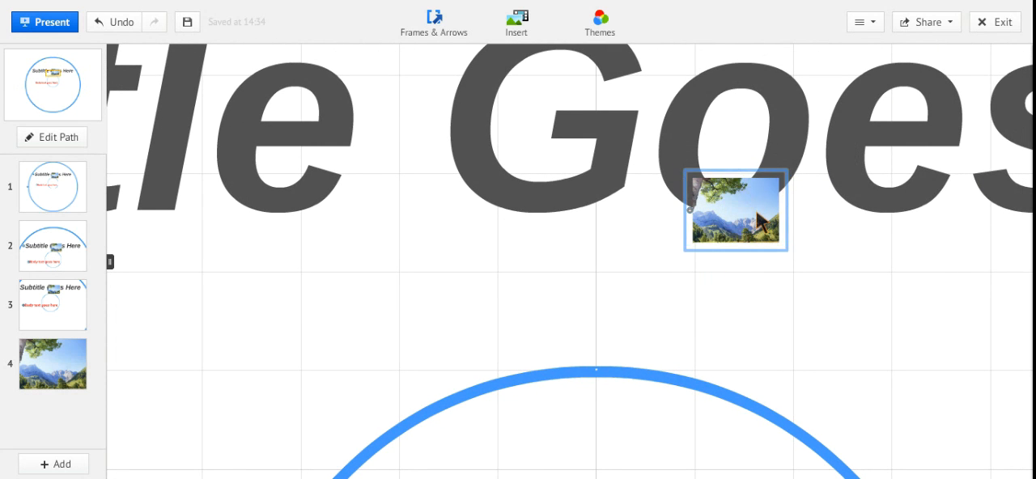
pyautogui.click(727, 215)
pyautogui.click(736, 234)
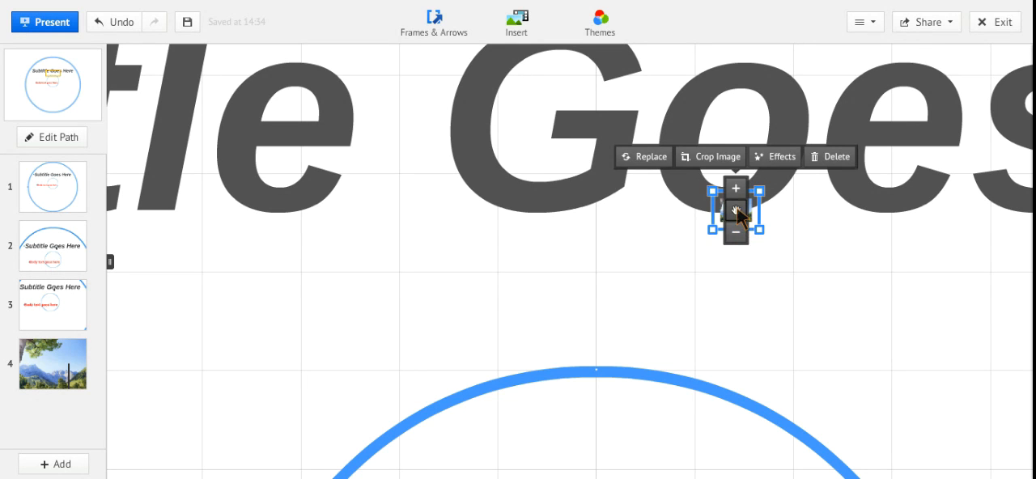
pyautogui.moveTo(737, 214); pyautogui.dragTo(735, 140)
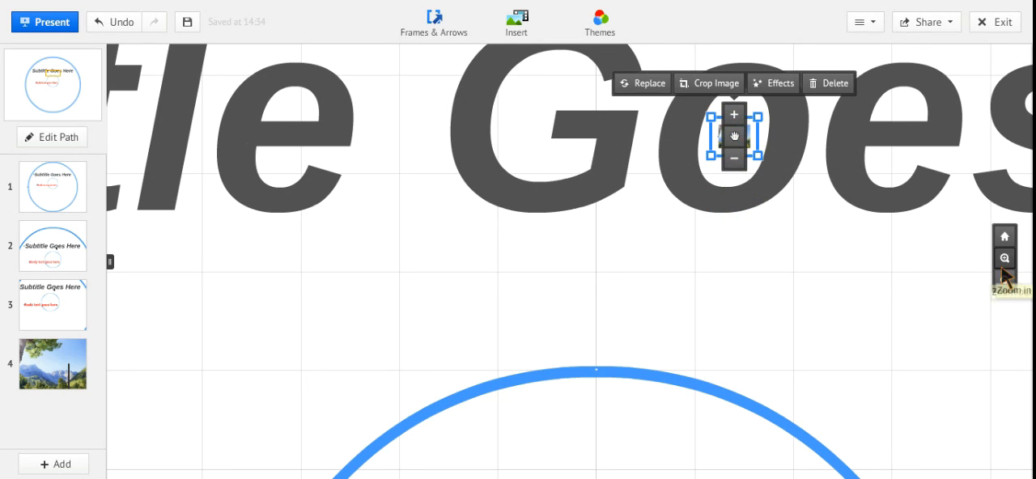
# Preview the presentation up to the tiny image hidden in the subtitle, and return to the editing overview.
pyautogui.click(1004, 236)
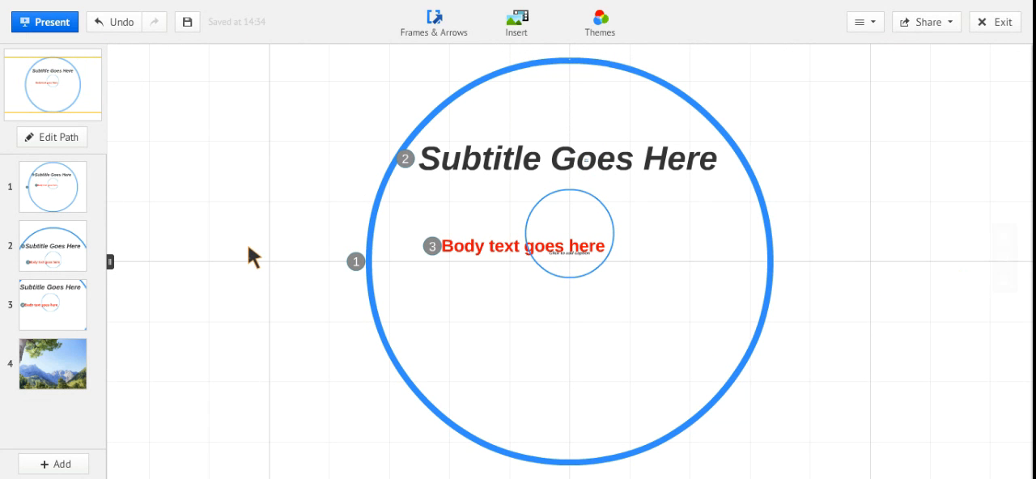
pyautogui.click(50, 25)
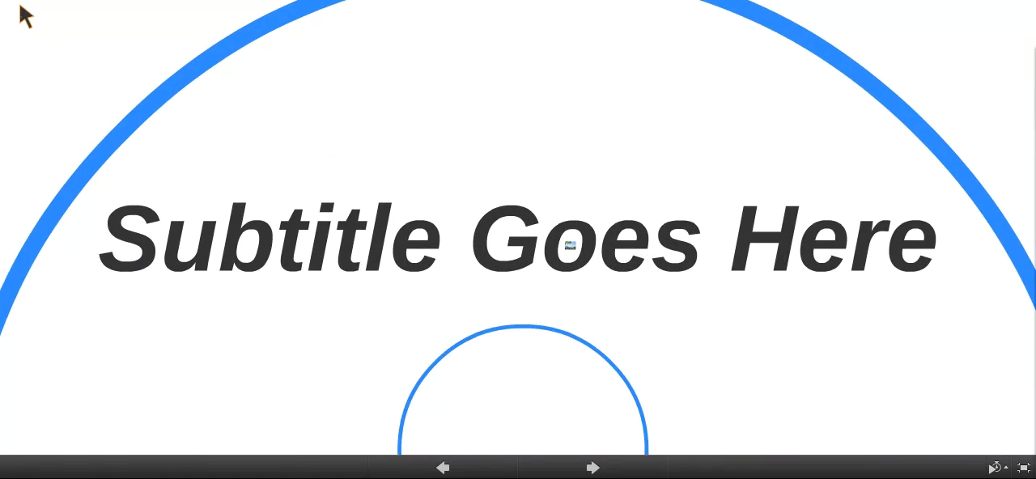
pyautogui.press('Right')
pyautogui.press('Right')
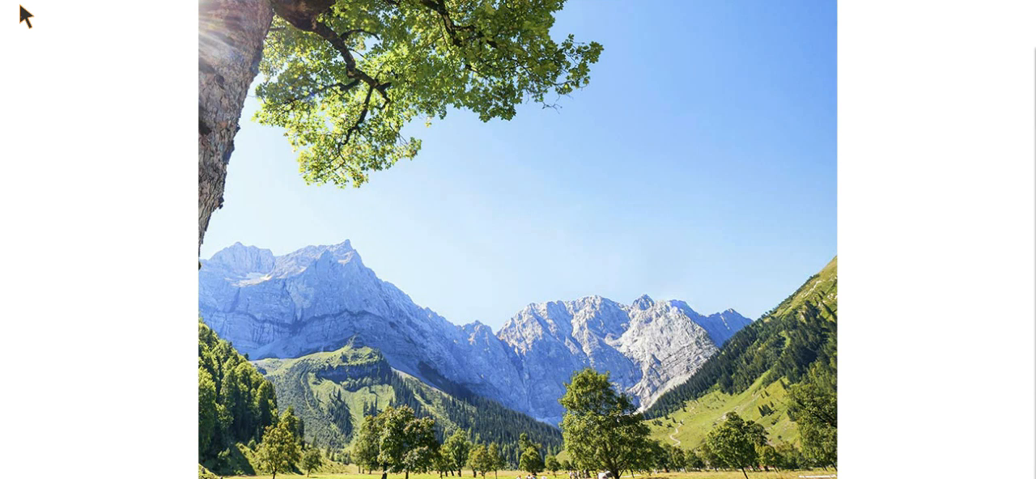
pyautogui.press('Escape')
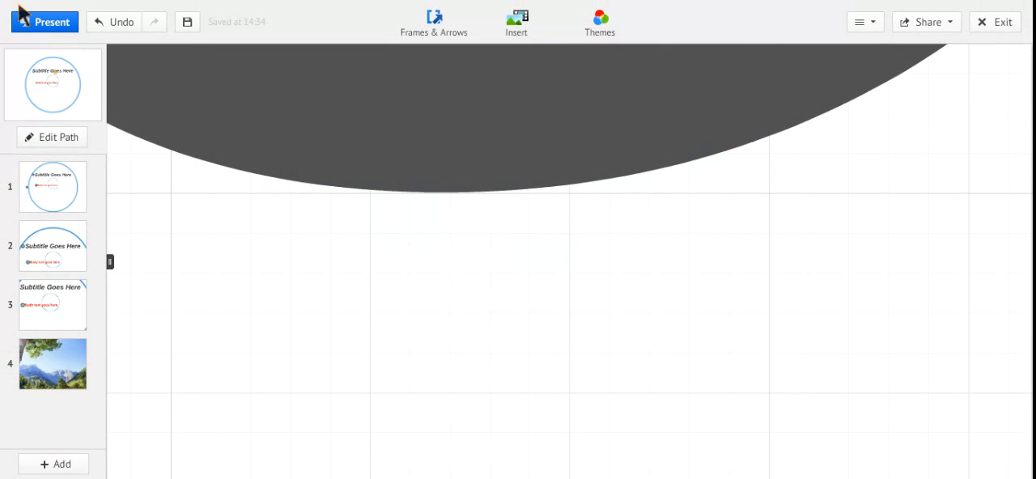
pyautogui.click(87, 69)
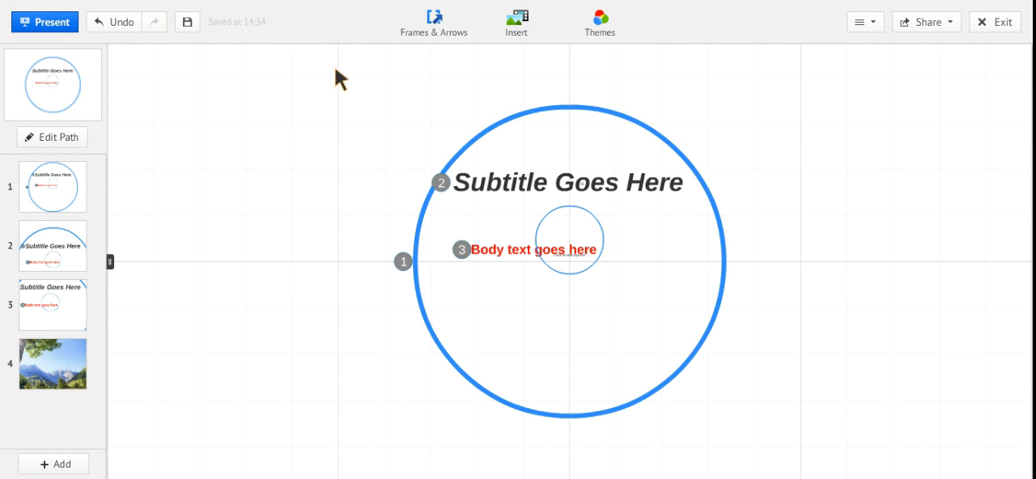
pyautogui.click(521, 21)
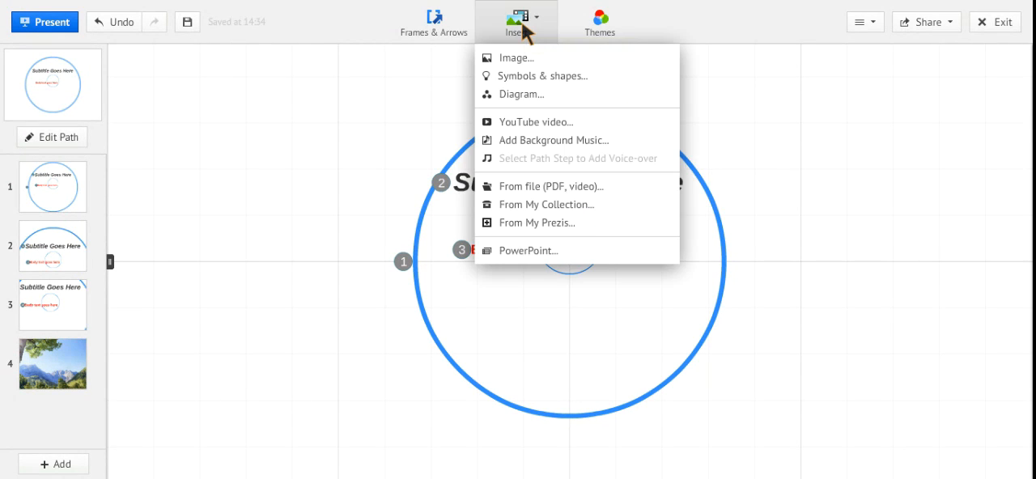
pyautogui.click(543, 120)
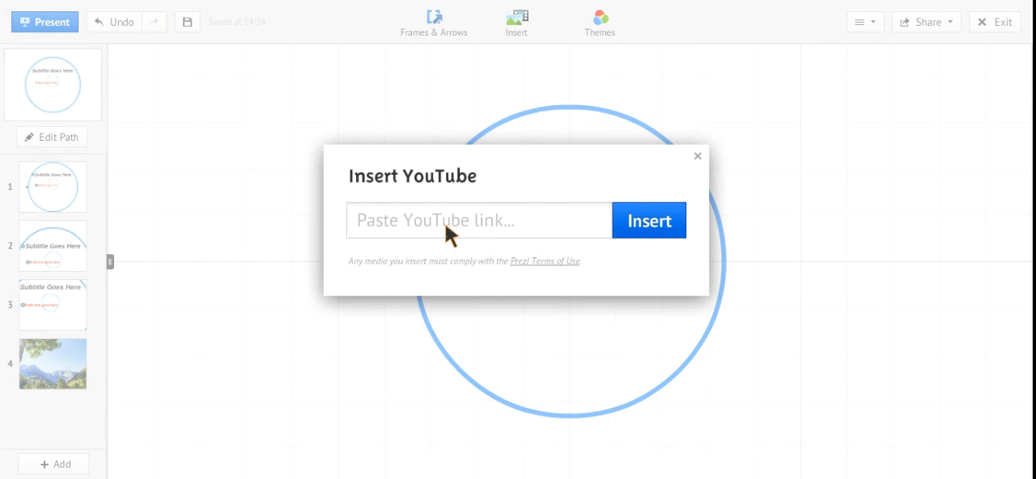
pyautogui.write('http://youtu.be/P98Rdpmkm0M')
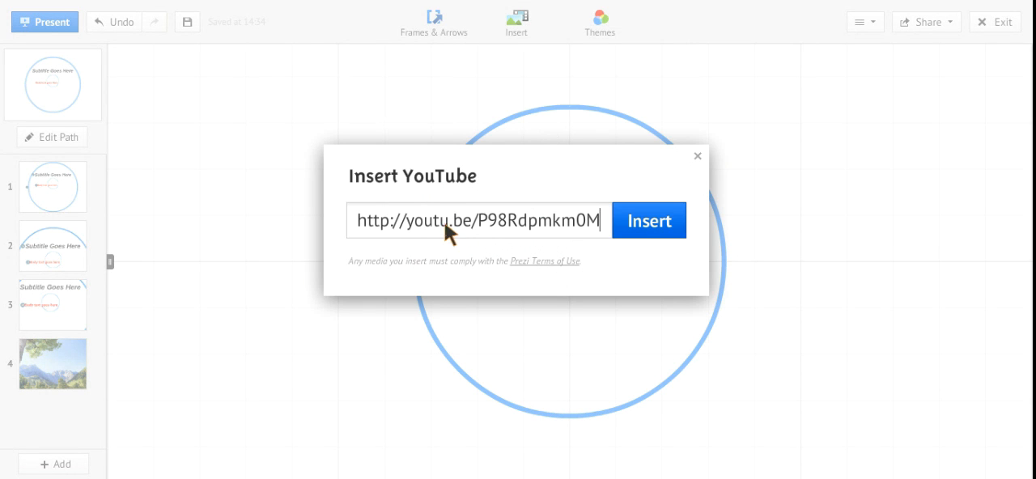
pyautogui.click(649, 230)
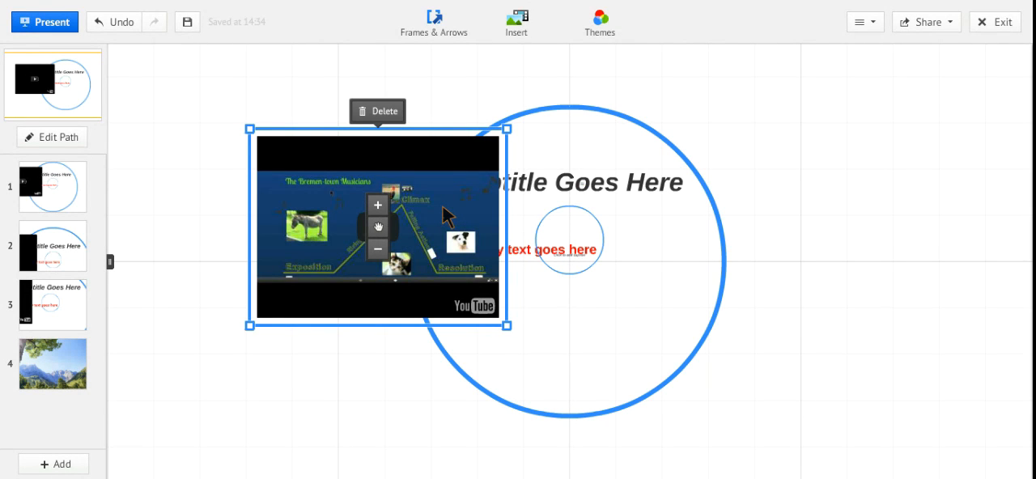
# Move the YouTube video up and left, clear of the large circle frame, and apply the Citrus theme to the prezi.
pyautogui.moveTo(377, 226); pyautogui.dragTo(284, 155)
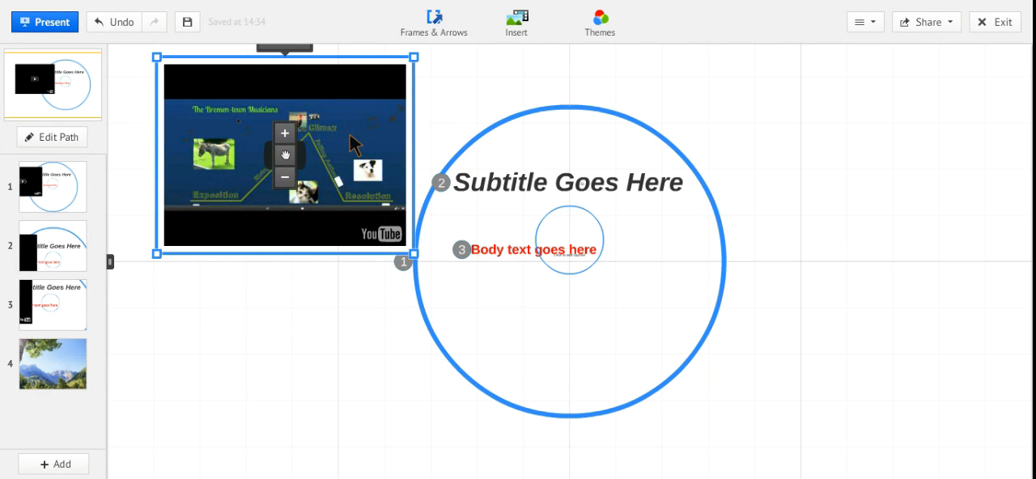
pyautogui.click(516, 24)
pyautogui.click(606, 31)
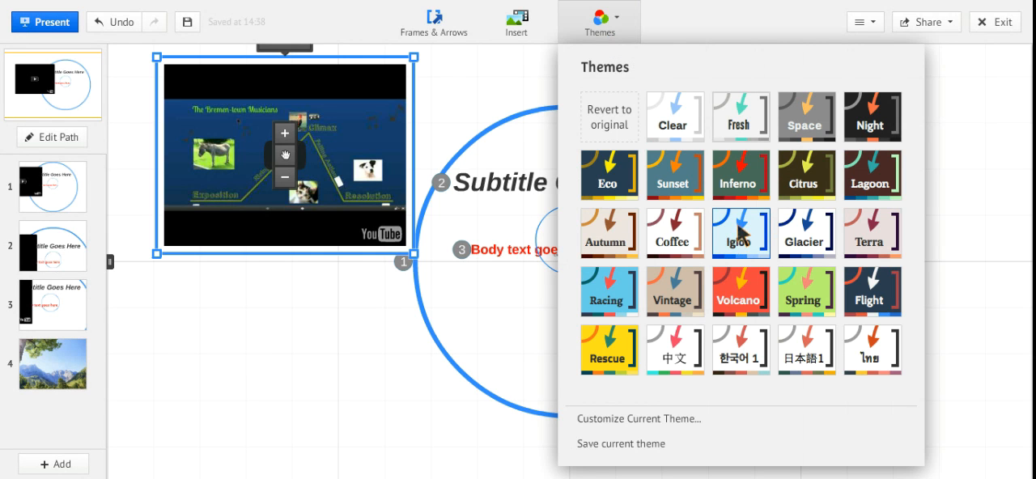
pyautogui.click(824, 185)
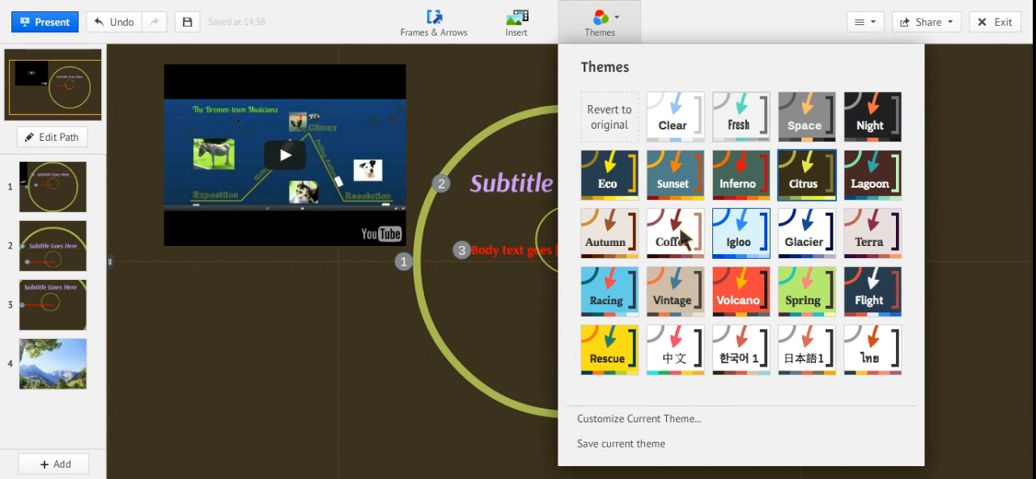
pyautogui.click(370, 335)
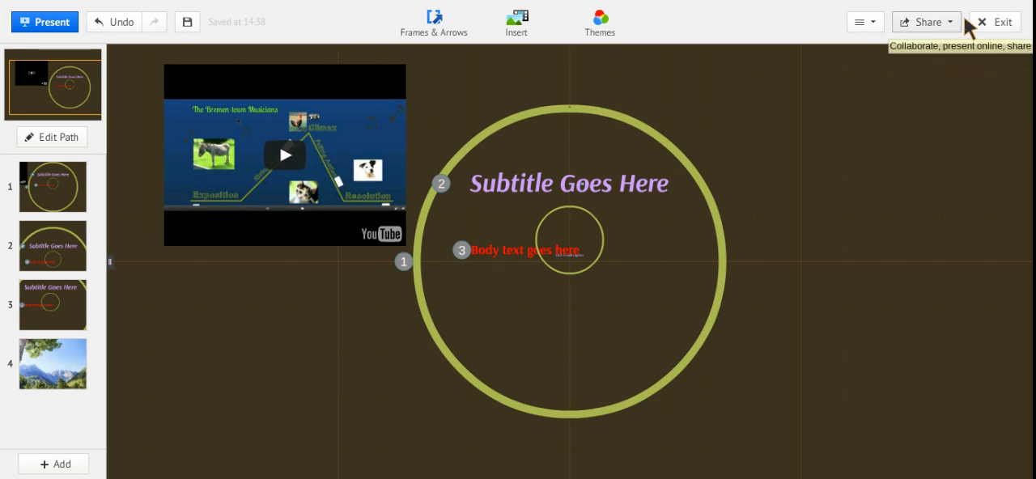
# Review the prezi's sharing settings, including its share link and the option to add people by email.
pyautogui.click(933, 26)
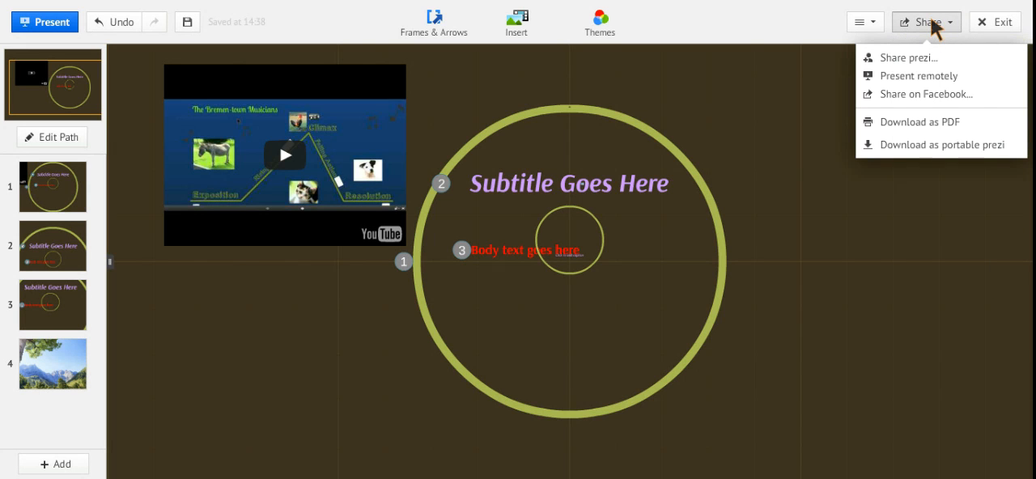
pyautogui.click(907, 61)
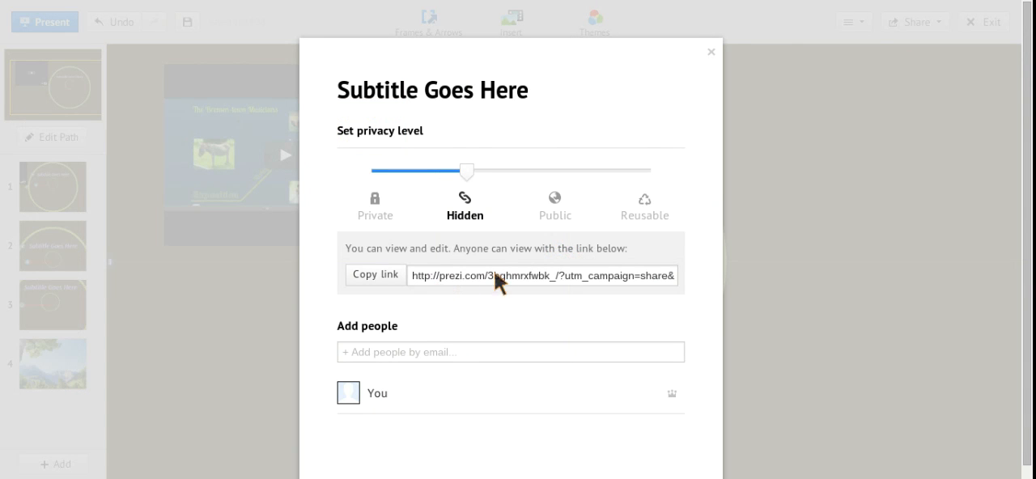
pyautogui.click(513, 273)
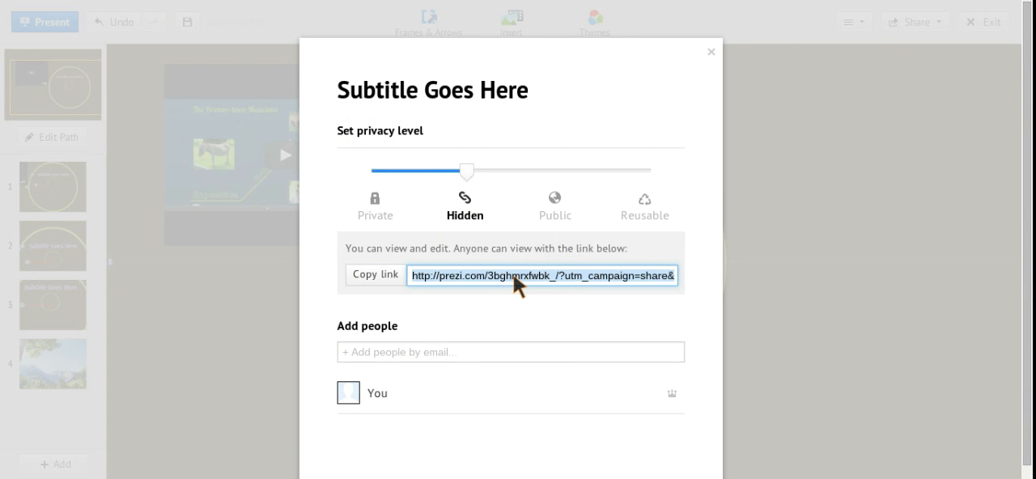
pyautogui.click(376, 350)
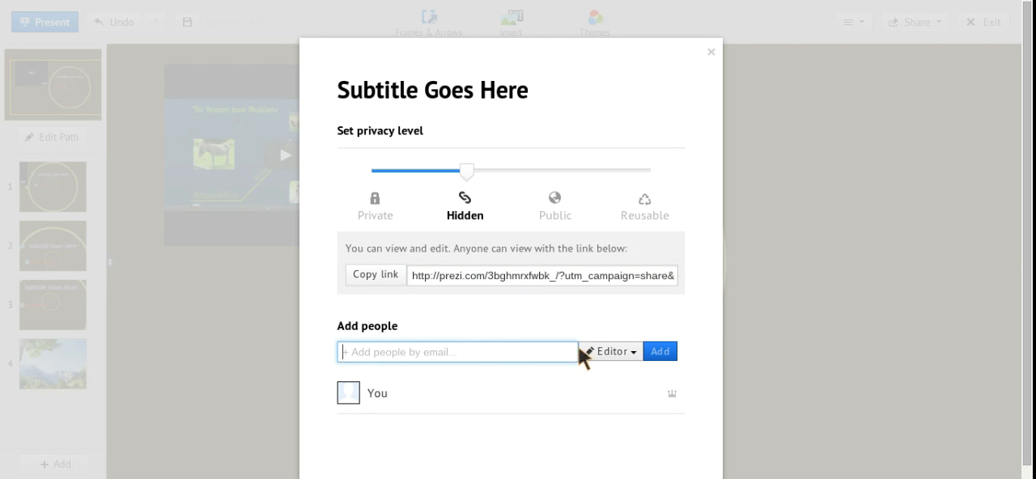
pyautogui.click(711, 52)
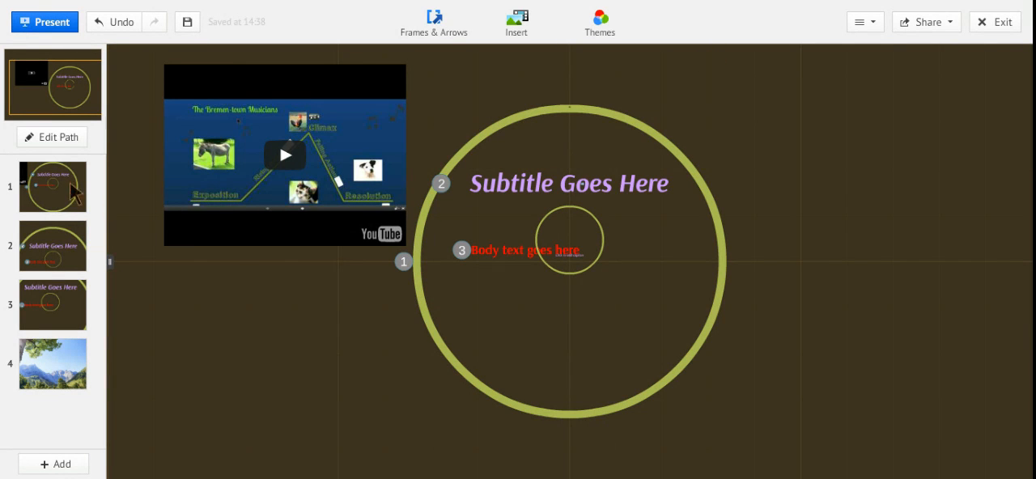
# Add fade-in animations to the subtitle and the body text in path step 1, and play the animation preview.
pyautogui.click(65, 141)
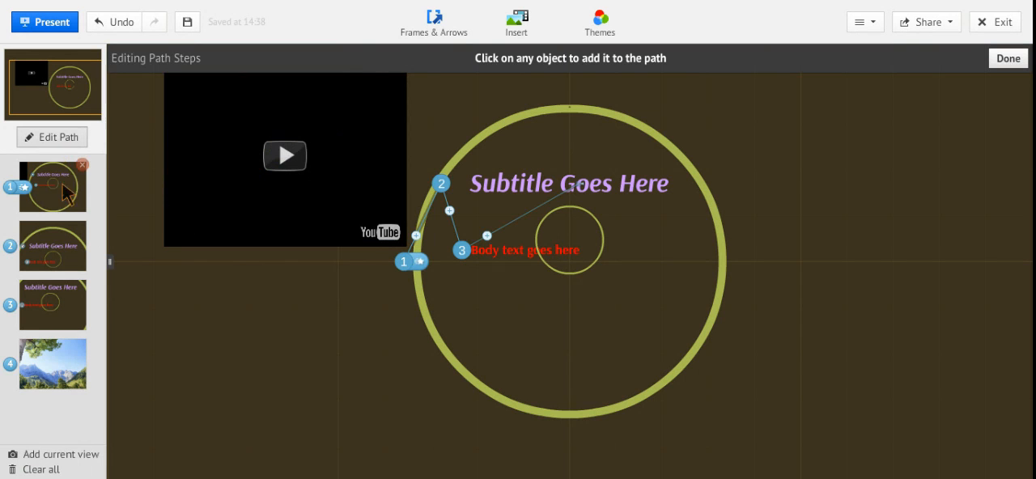
pyautogui.click(25, 189)
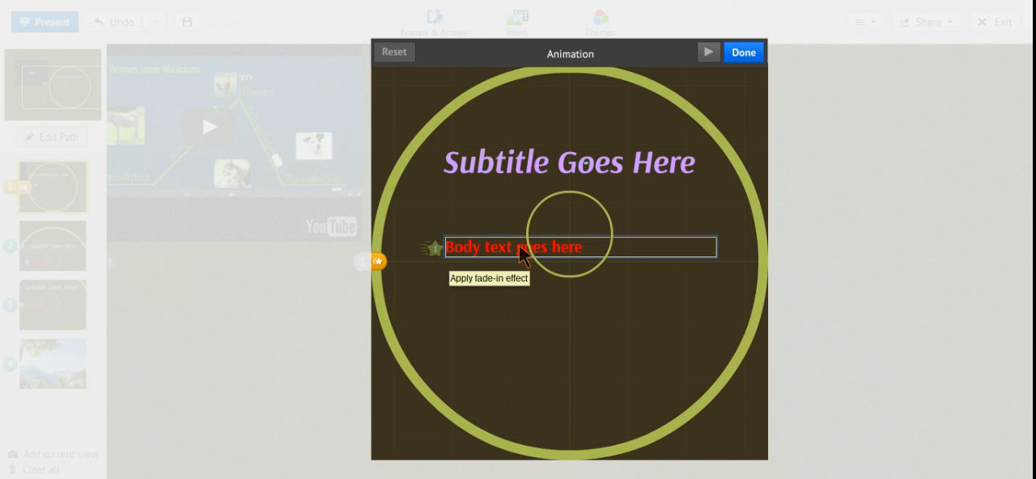
pyautogui.click(542, 169)
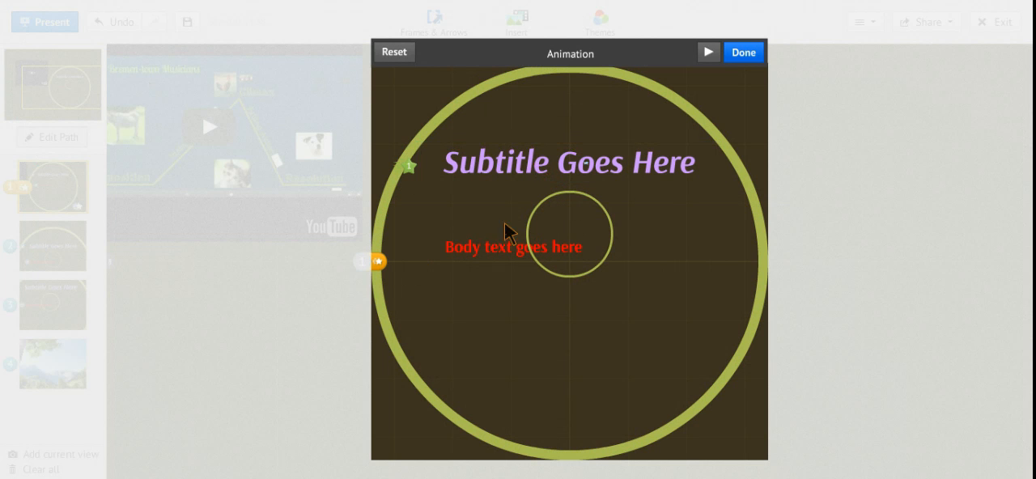
pyautogui.click(497, 256)
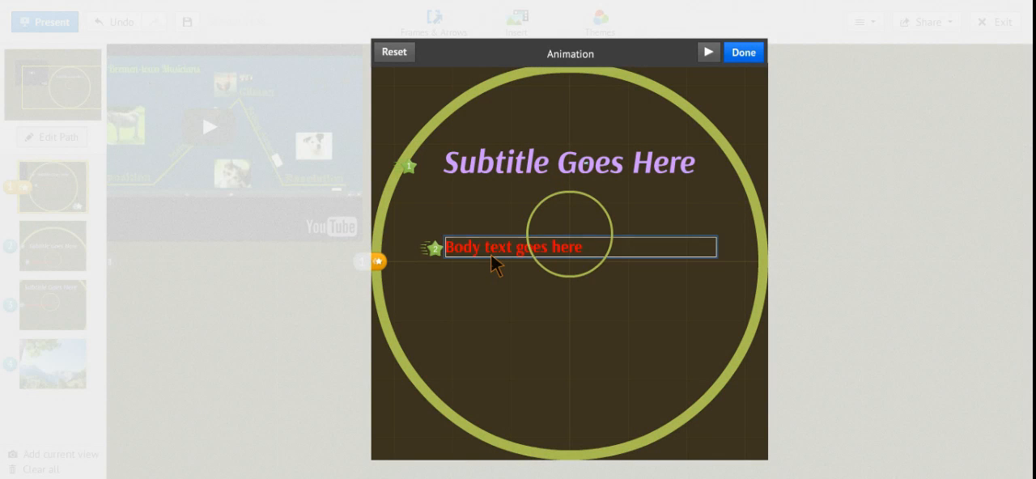
pyautogui.click(710, 52)
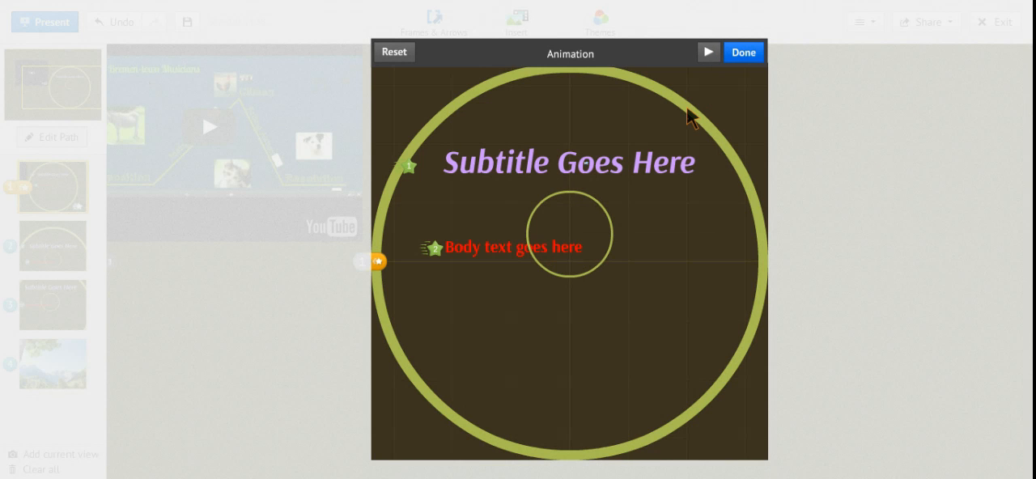
pyautogui.click(746, 55)
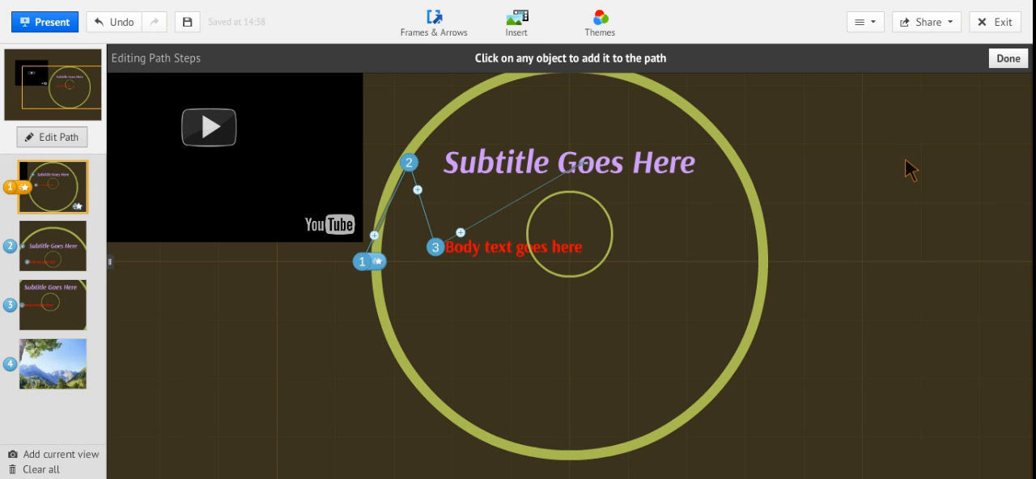
# Draw a vertical arrow inside the large circle, pointing up at "Body text goes here".
pyautogui.click(430, 29)
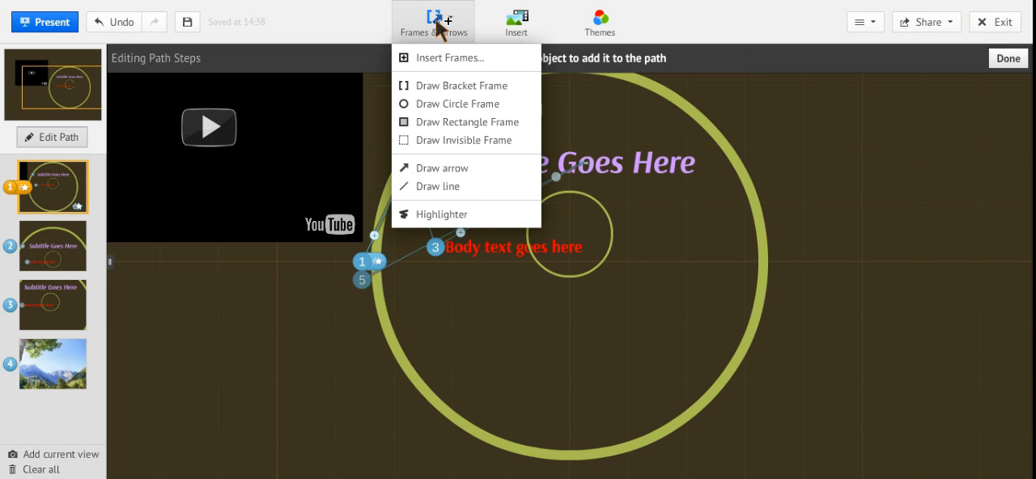
pyautogui.click(462, 168)
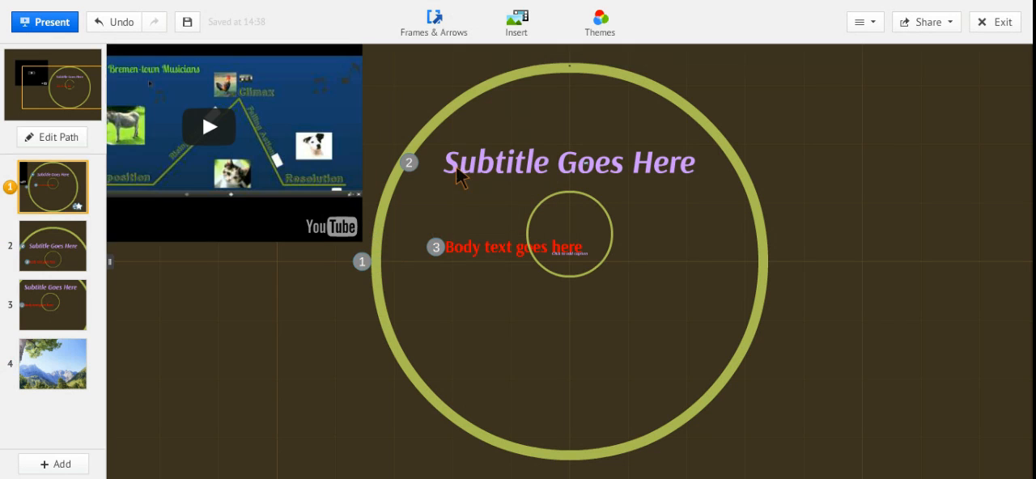
pyautogui.moveTo(502, 328); pyautogui.dragTo(502, 275)
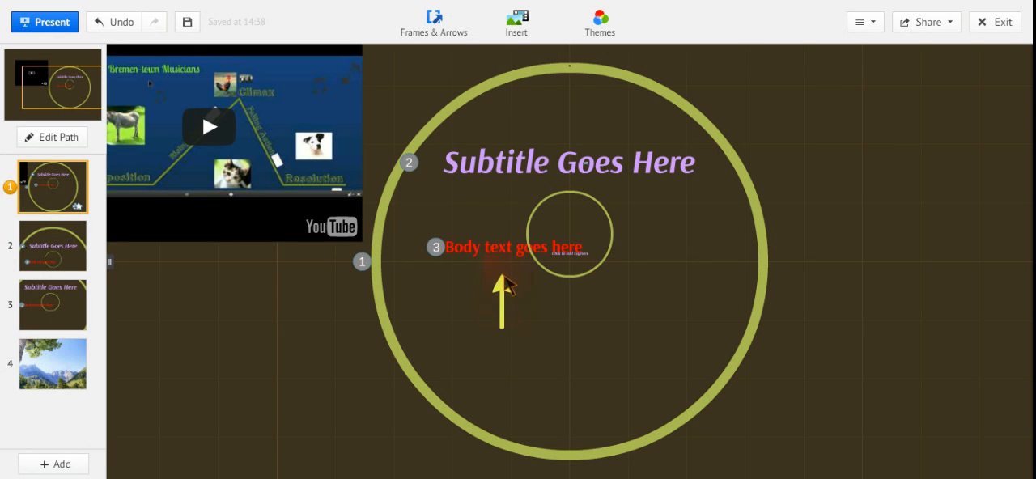
# Draw a slanted straight line on the empty canvas to the right of the large circle.
pyautogui.click(430, 36)
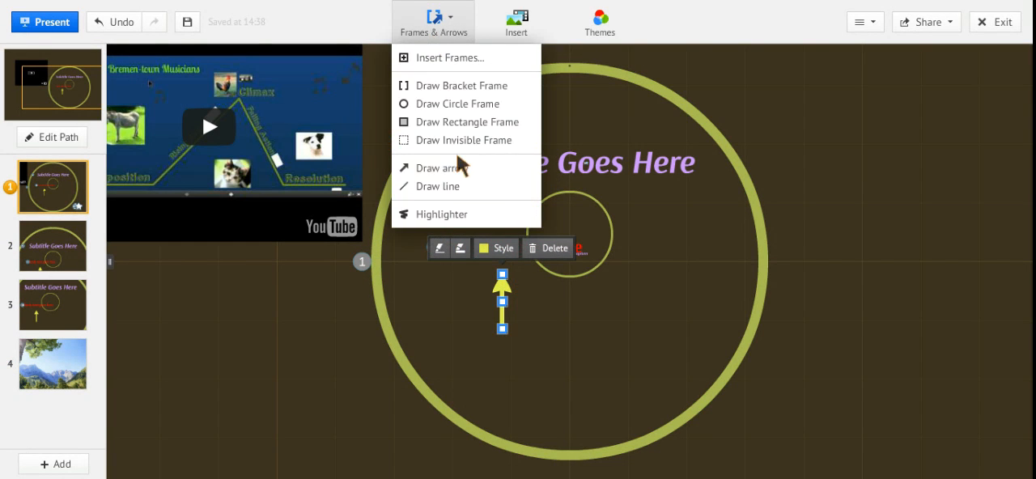
pyautogui.click(454, 193)
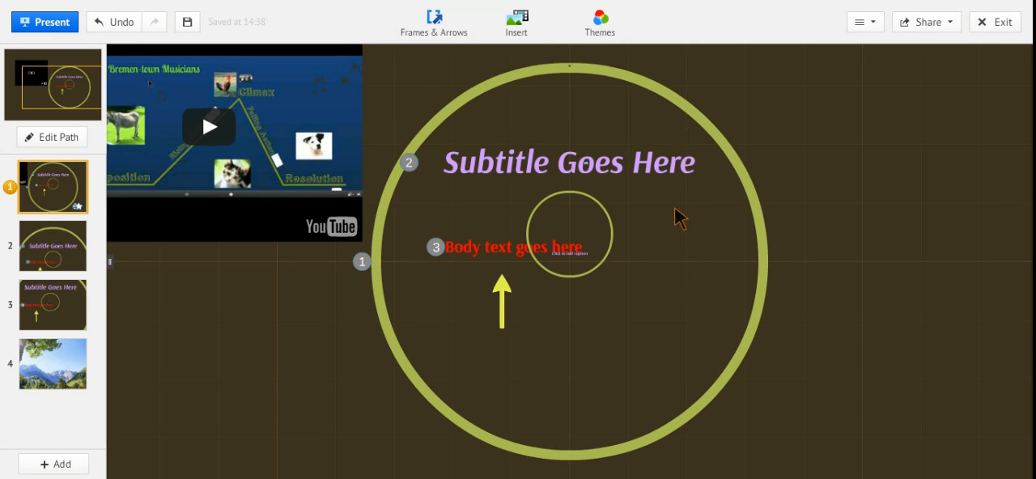
pyautogui.moveTo(925, 194)
pyautogui.mouseDown()
pyautogui.moveTo(773, 194)
pyautogui.moveTo(778, 147)
pyautogui.mouseUp()
# Mark the word "Subtitle" in the heading with the Highlighter and save the prezi.
pyautogui.click(437, 26)
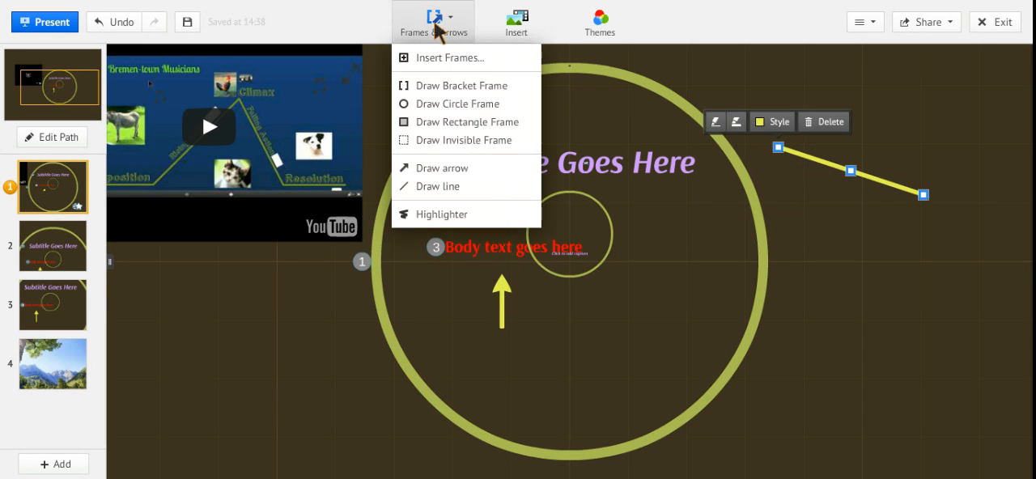
pyautogui.click(438, 214)
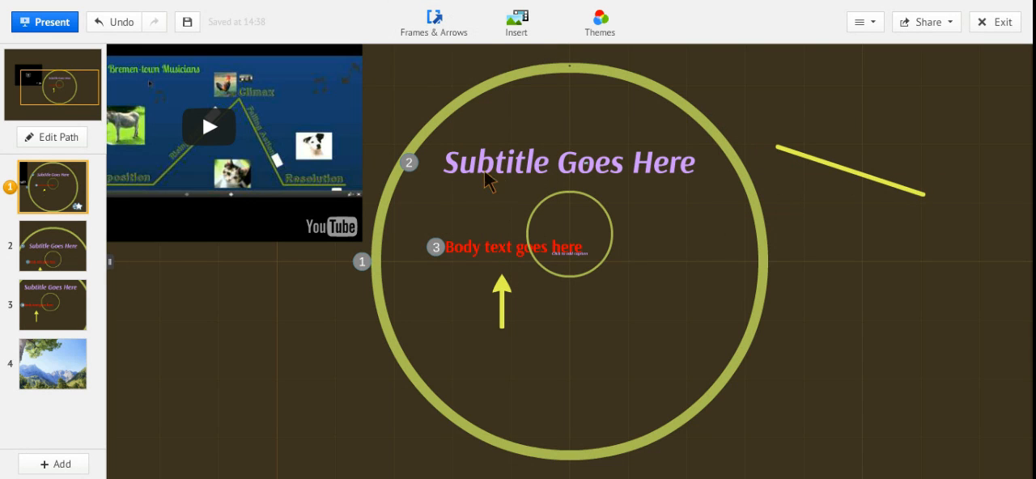
pyautogui.moveTo(478, 169)
pyautogui.mouseDown()
pyautogui.moveTo(510, 174)
pyautogui.moveTo(450, 169)
pyautogui.moveTo(482, 181)
pyautogui.moveTo(534, 180)
pyautogui.moveTo(557, 167)
pyautogui.moveTo(534, 147)
pyautogui.moveTo(465, 149)
pyautogui.moveTo(451, 168)
pyautogui.moveTo(534, 185)
pyautogui.moveTo(554, 153)
pyautogui.moveTo(537, 156)
pyautogui.moveTo(542, 172)
pyautogui.mouseUp()
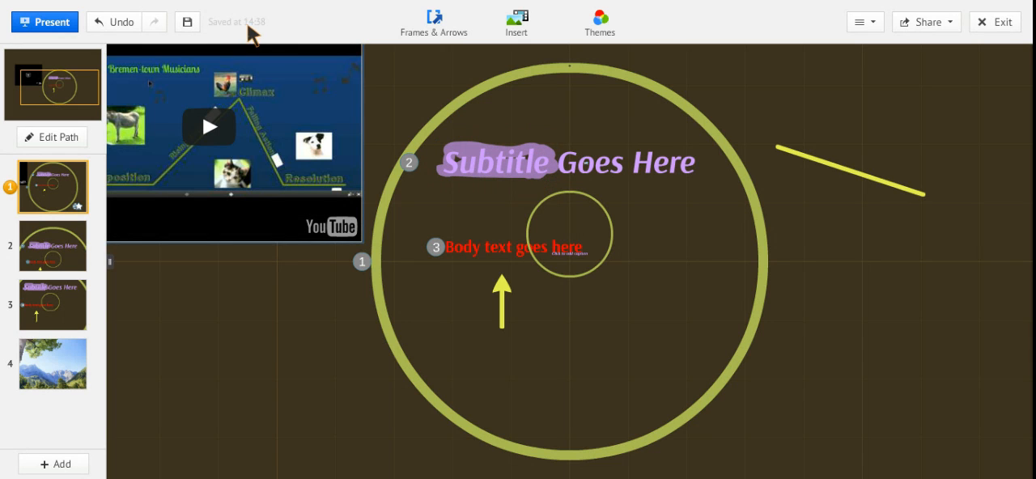
pyautogui.click(191, 23)
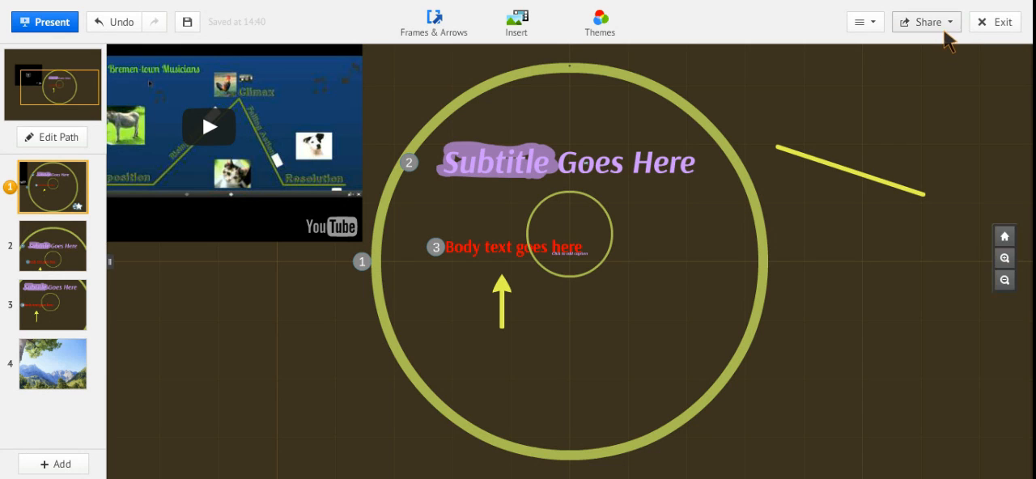
pyautogui.click(945, 41)
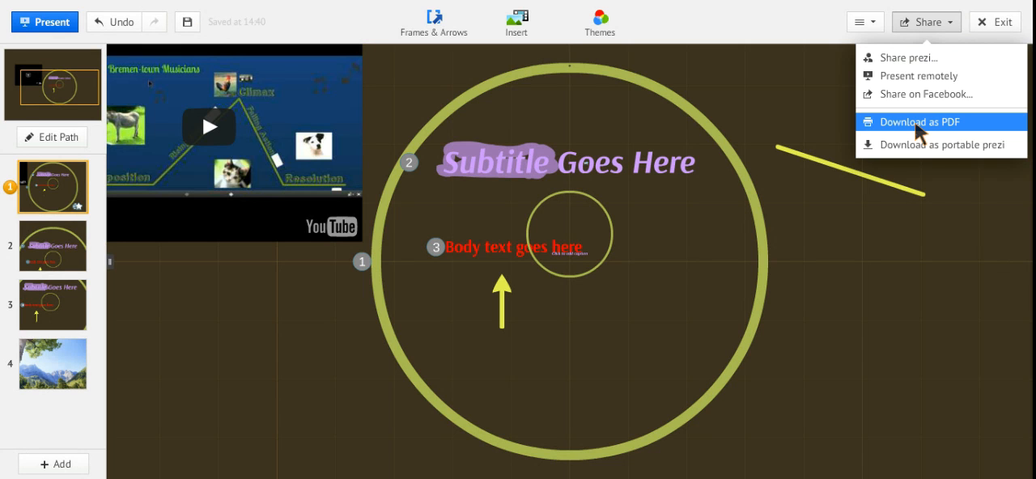
pyautogui.click(873, 285)
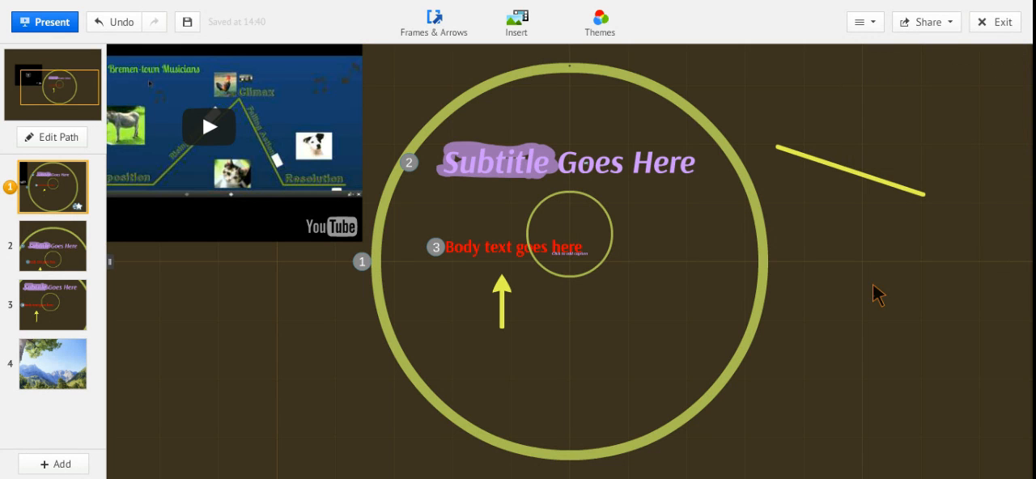